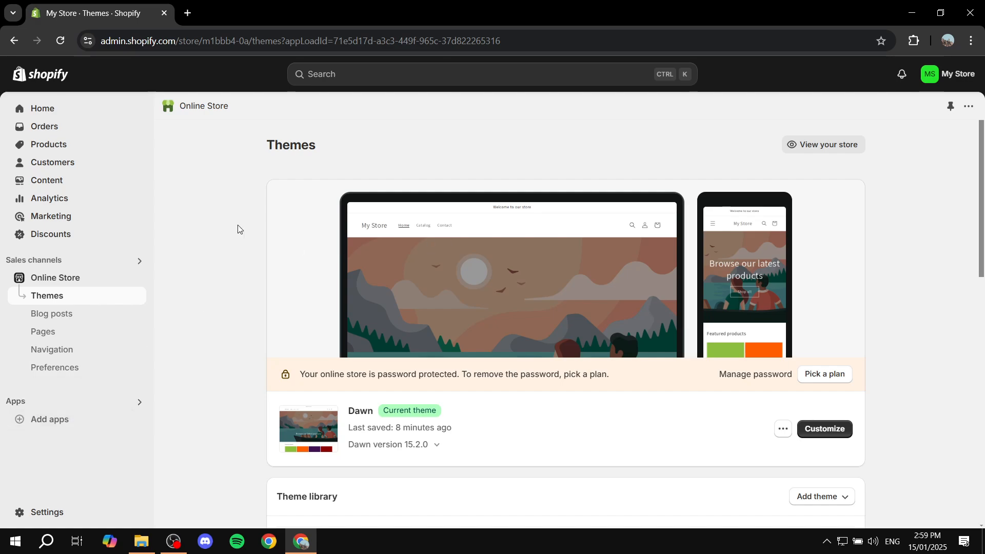
- Open the Shopify App Store from the recommended apps for the store
click(25, 402)
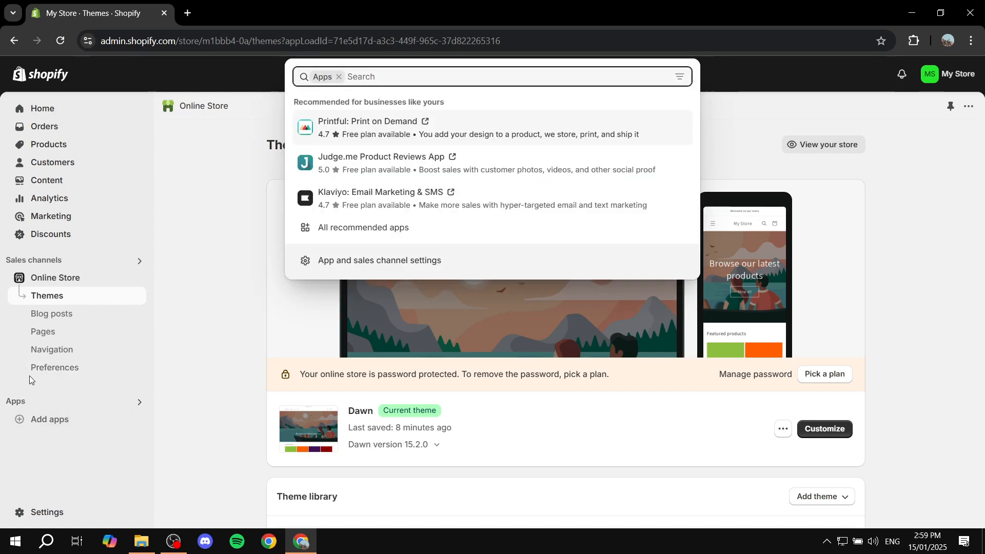
click(373, 228)
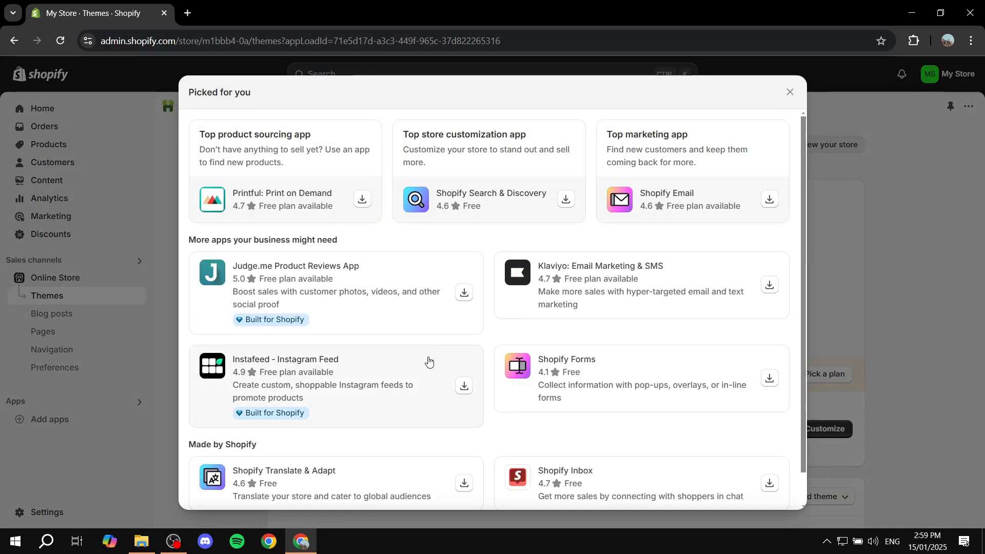
scroll(427, 361, down, 1)
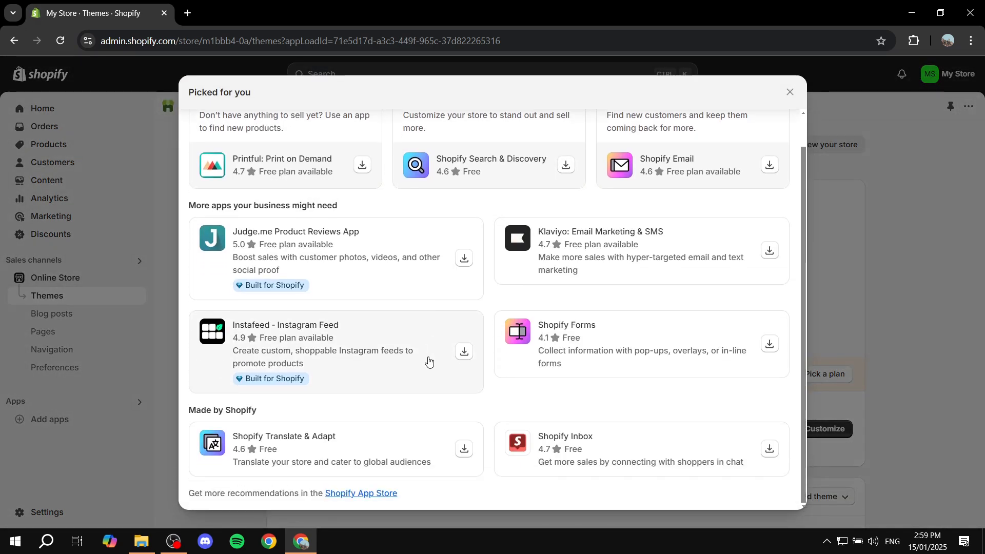
click(353, 493)
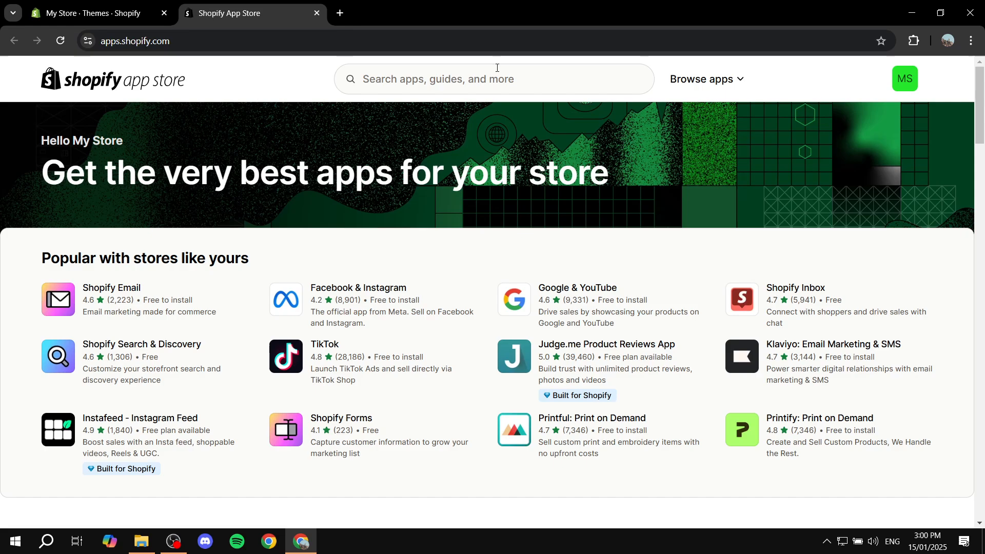
- Search the app store for "seal subscriptions" and open the Seal Subscriptions App listing
click(447, 80)
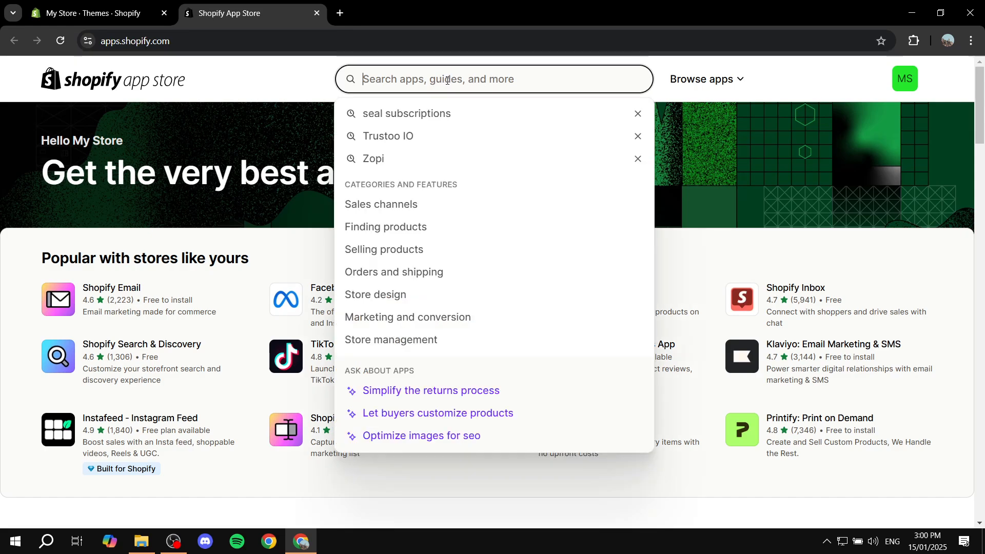
click(405, 113)
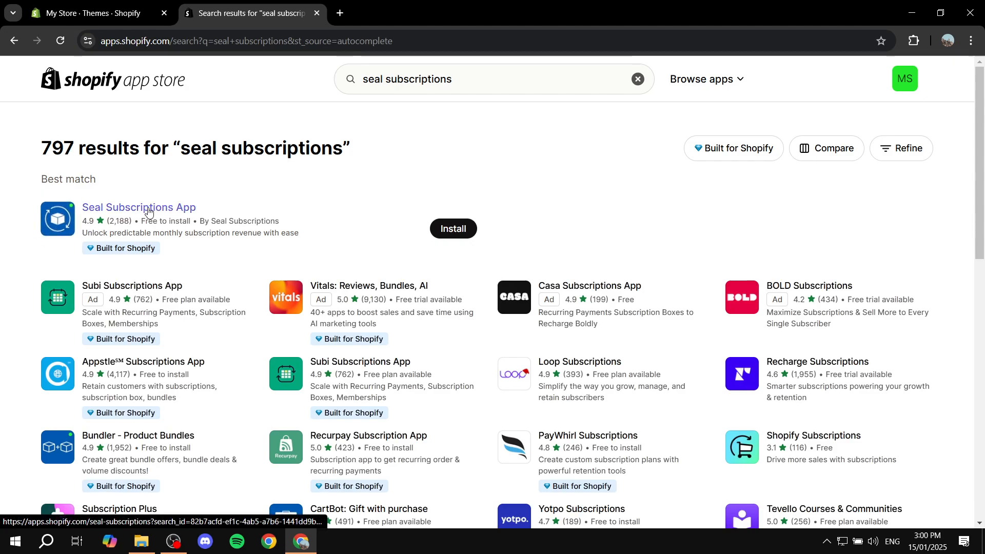
click(147, 209)
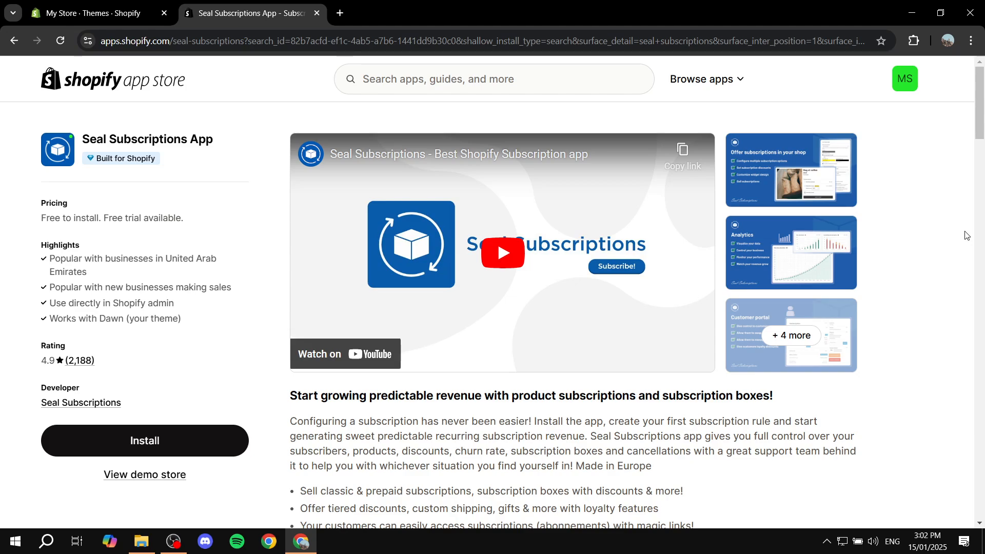
- Examine the Seal Subscriptions description and its list of subscription, discount, customer access and statistics features
scroll(713, 272, down, 4)
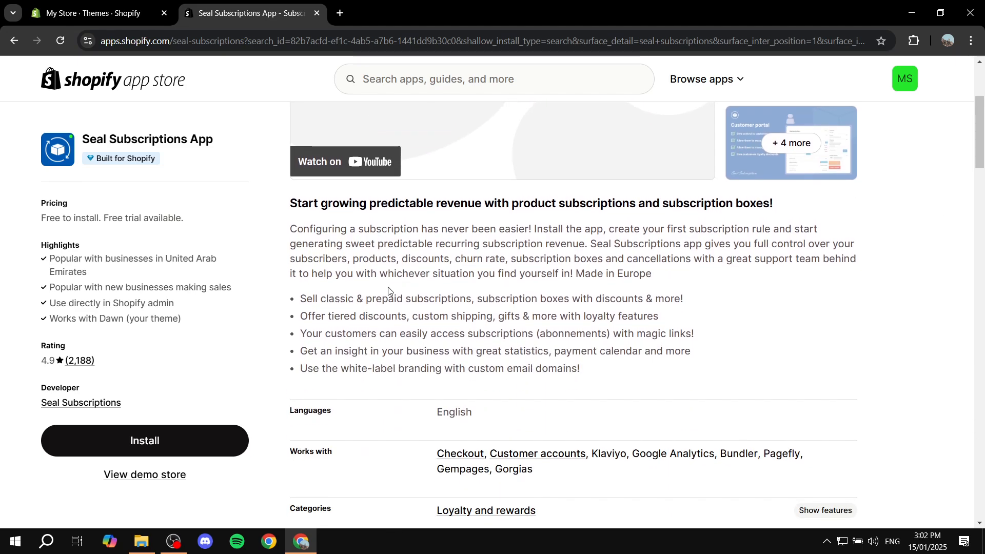
drag(299, 303, 481, 298)
click(447, 300)
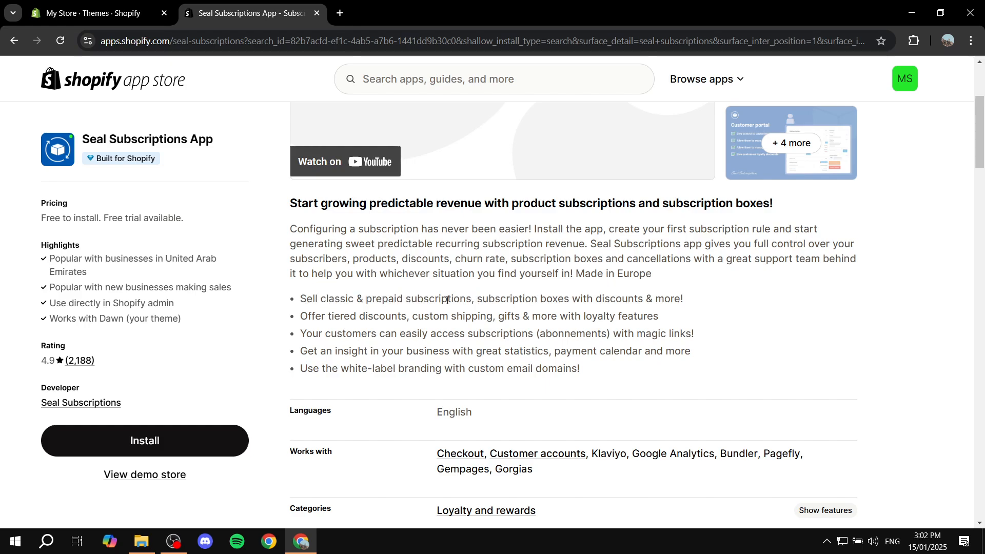
drag(300, 317, 716, 323)
click(412, 317)
click(718, 323)
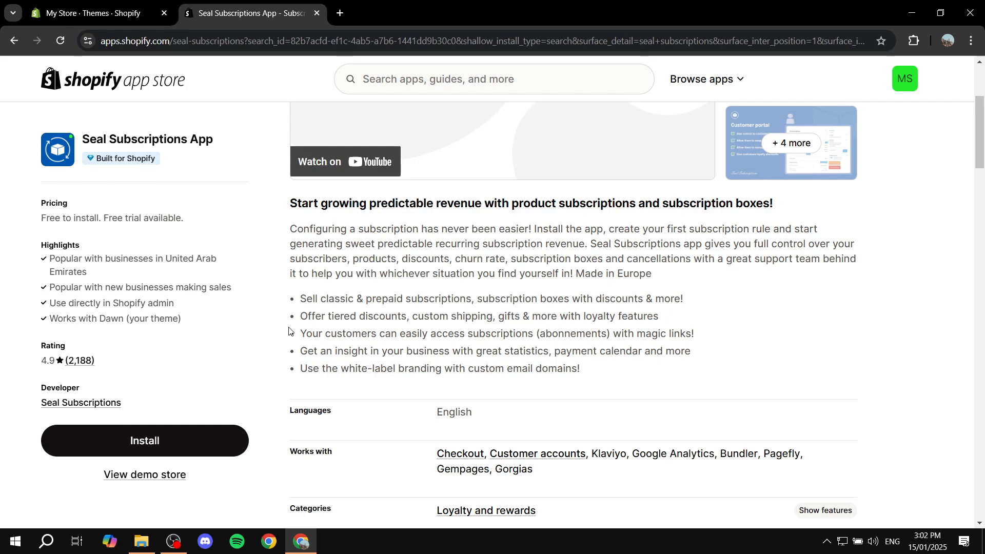
drag(297, 339, 797, 335)
click(797, 336)
drag(298, 353, 701, 359)
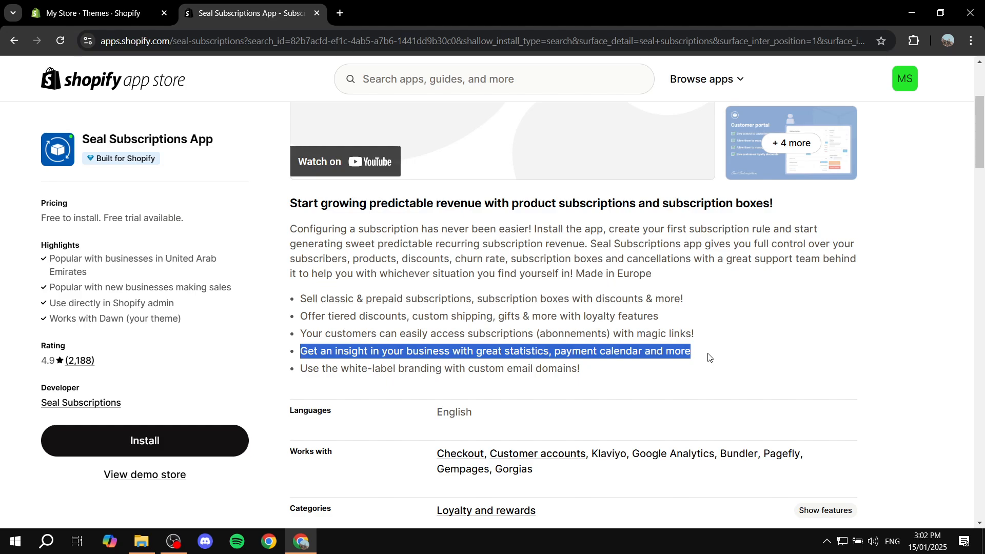
click(705, 355)
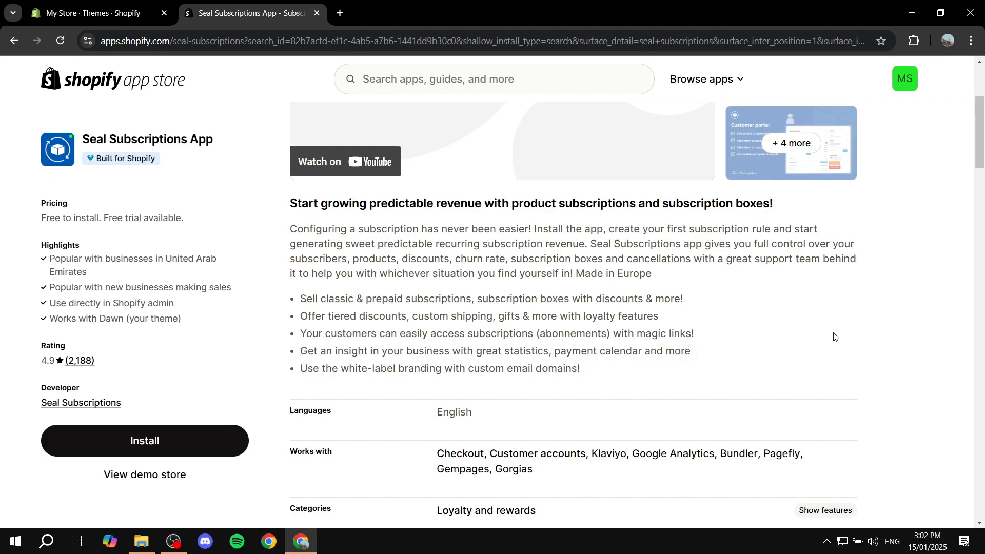
scroll(734, 240, up, 3)
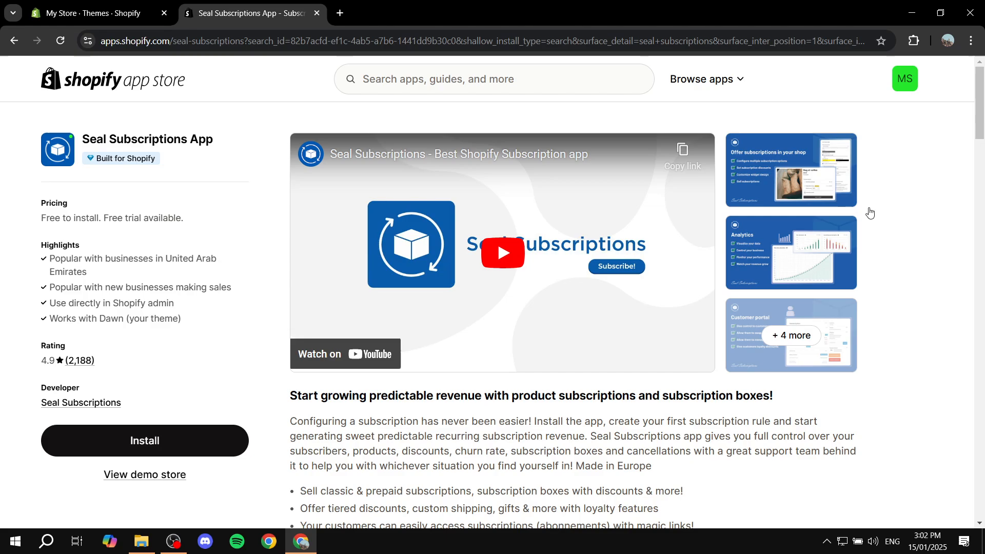
scroll(534, 362, down, 2)
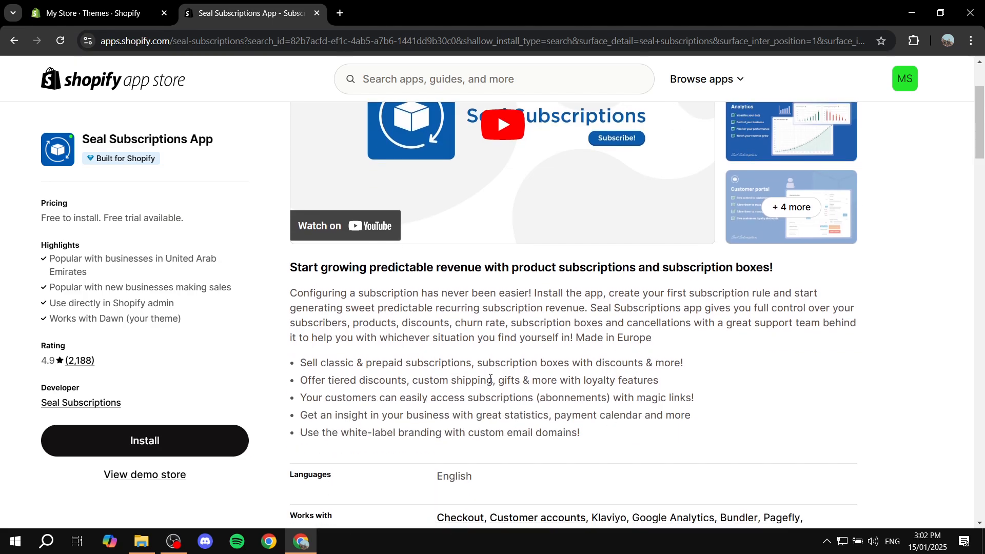
drag(398, 323, 540, 323)
scroll(543, 324, down, 7)
scroll(854, 274, up, 5)
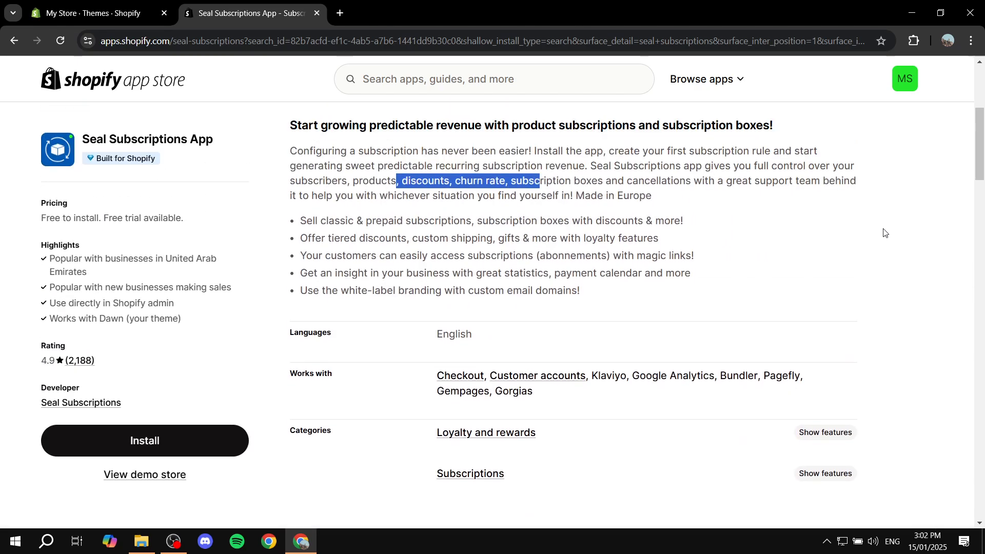
click(831, 278)
- Examine the free plan in the pricing section, including its subscription limit and included features
scroll(625, 221, down, 3)
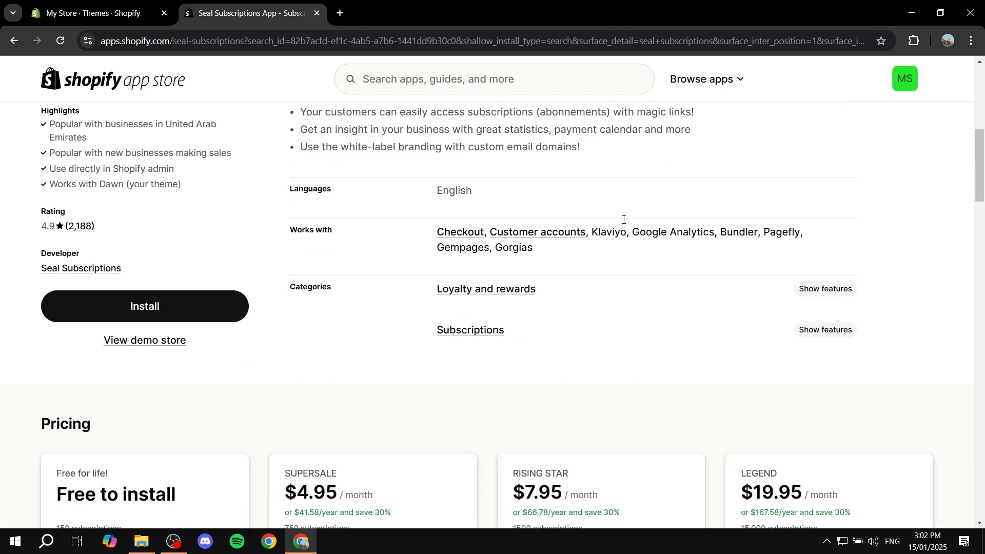
scroll(616, 231, down, 5)
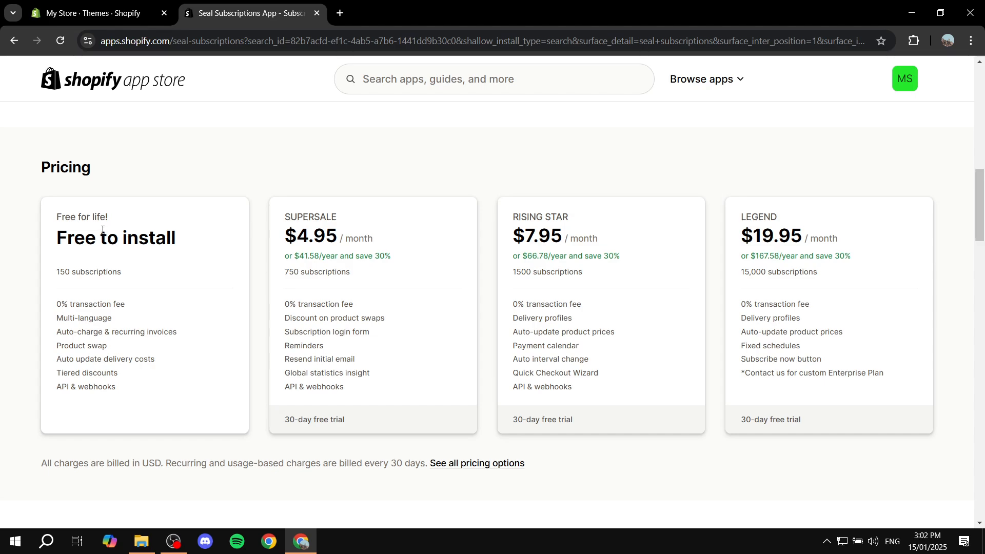
drag(51, 247, 211, 244)
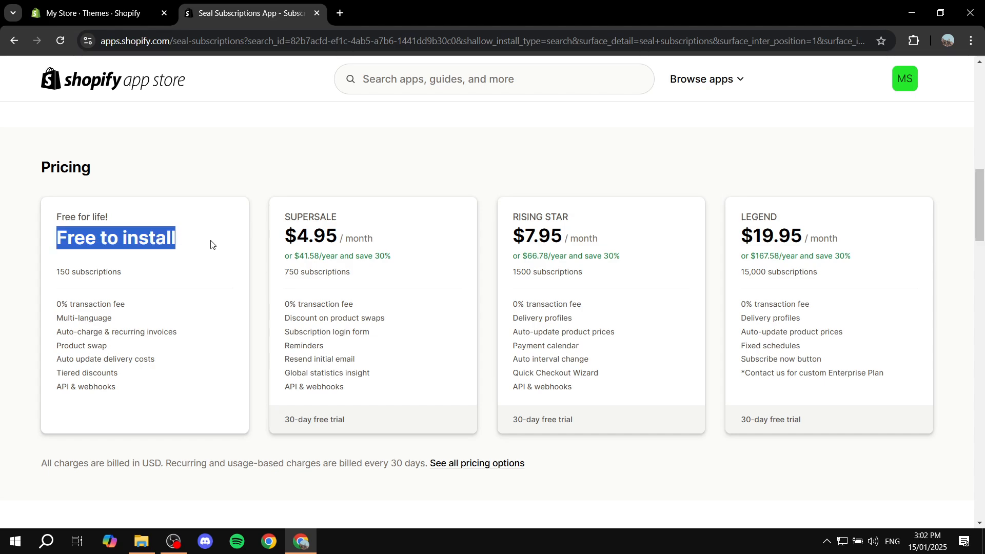
click(211, 244)
drag(58, 272, 177, 269)
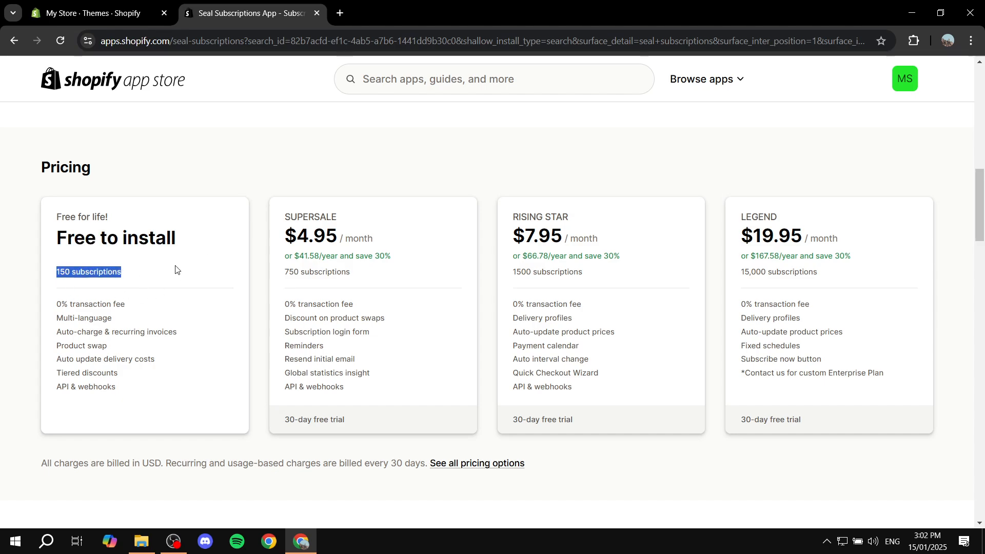
click(179, 270)
drag(62, 275, 179, 275)
click(179, 276)
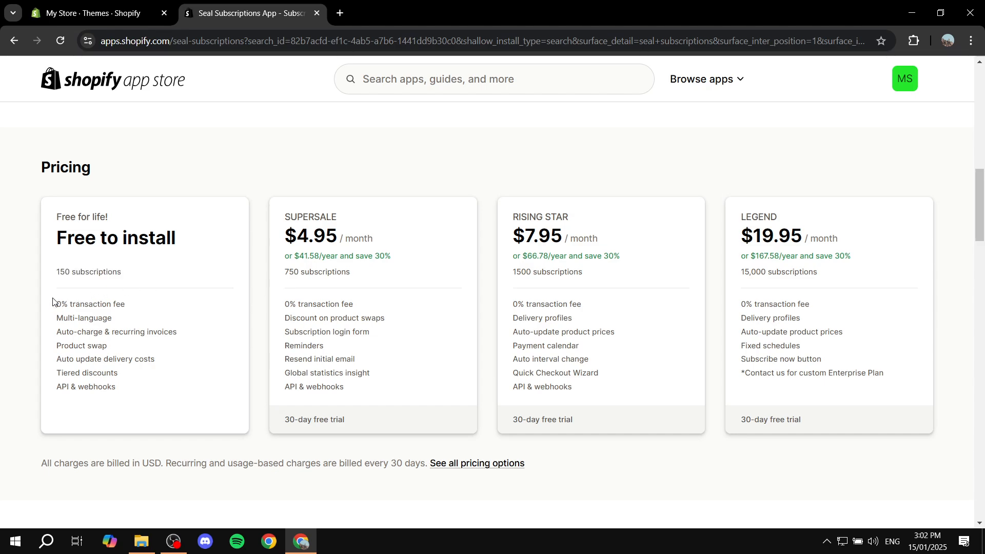
drag(54, 302, 142, 391)
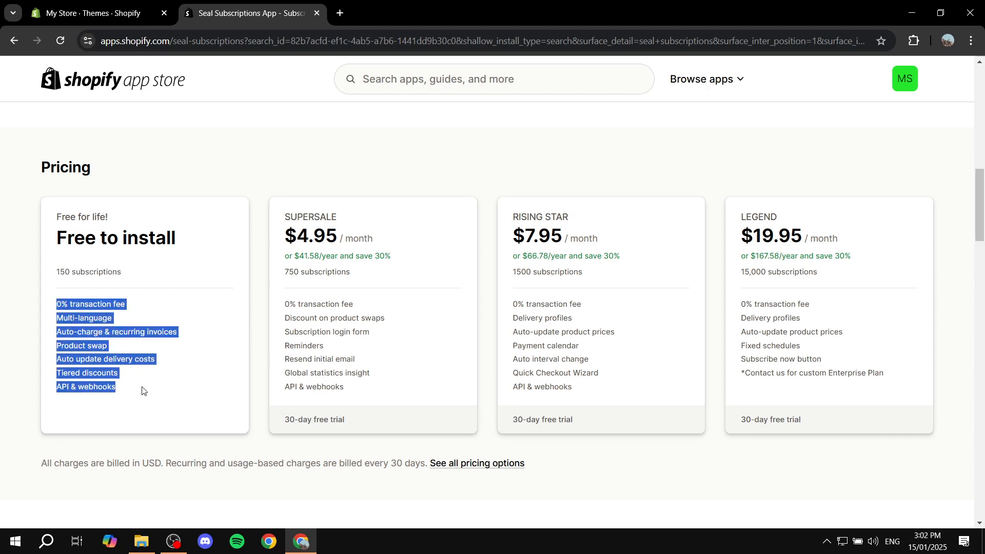
click(132, 273)
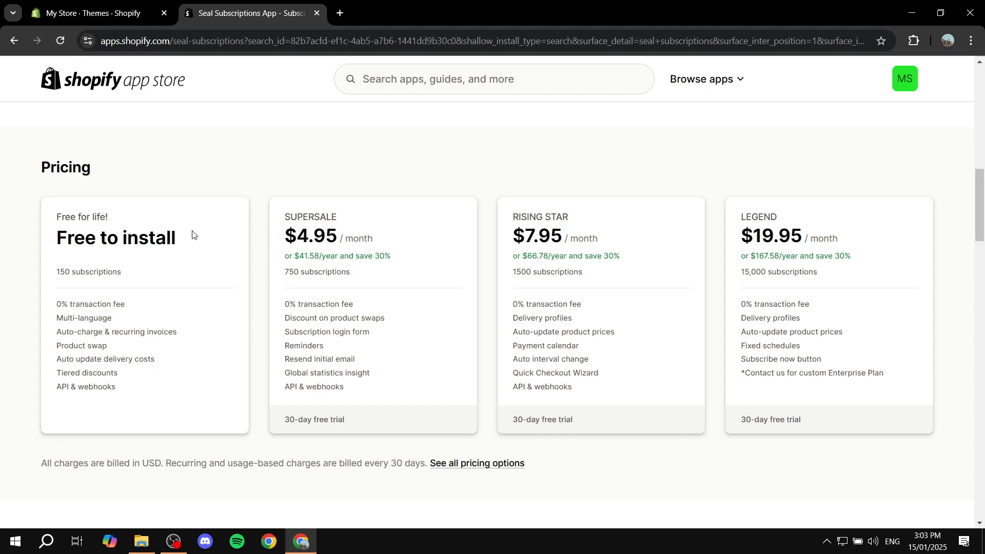
- Compare the prices and included features of the Supersale, Rising Star and Legend plans with the free plan
drag(272, 237, 404, 237)
click(403, 237)
drag(63, 263, 134, 277)
click(149, 275)
drag(272, 236, 419, 234)
click(418, 234)
drag(280, 216, 374, 213)
click(374, 213)
drag(511, 218, 619, 229)
drag(734, 208, 870, 215)
click(870, 212)
drag(895, 382, 821, 303)
click(821, 304)
drag(592, 386, 510, 301)
click(494, 293)
- Check the subscription limits and free trial terms of the three paid plans
drag(282, 272, 389, 273)
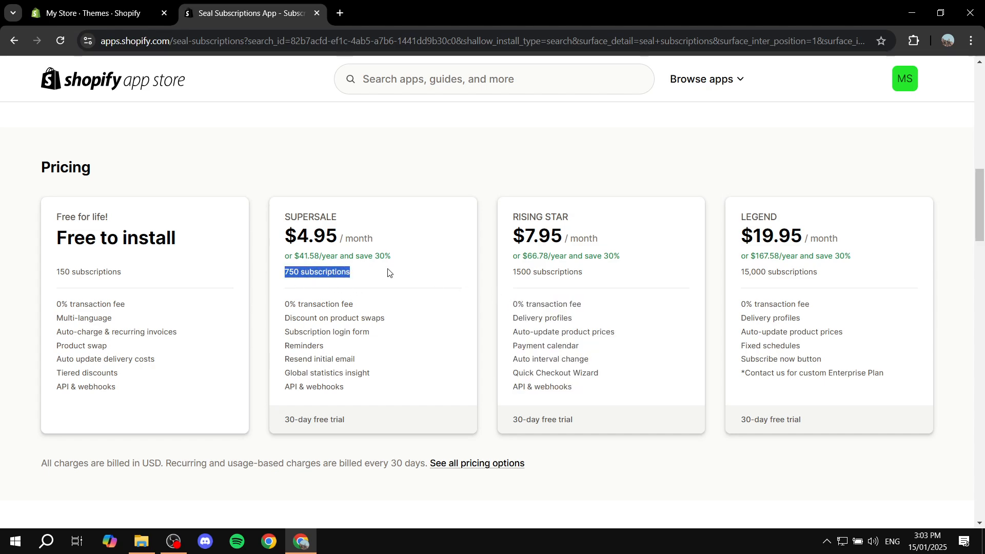
drag(512, 273, 659, 275)
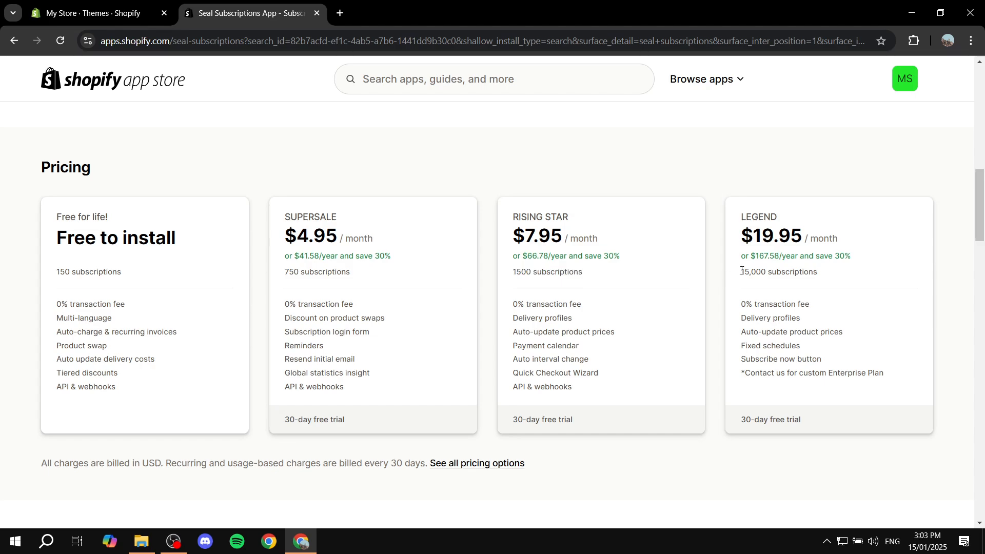
drag(740, 271, 868, 275)
click(870, 275)
double_click(285, 420)
drag(306, 425, 413, 425)
click(415, 425)
scroll(471, 342, up, 4)
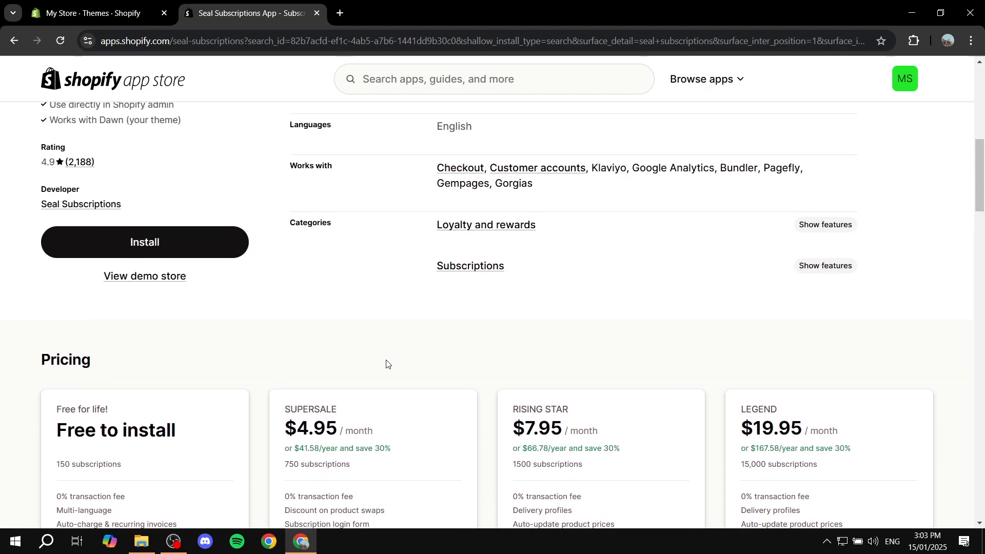
drag(495, 439, 644, 434)
click(641, 431)
- Install the Seal Subscriptions app on the store, approving its requested data access, and close the app listing tab
scroll(400, 367, up, 1)
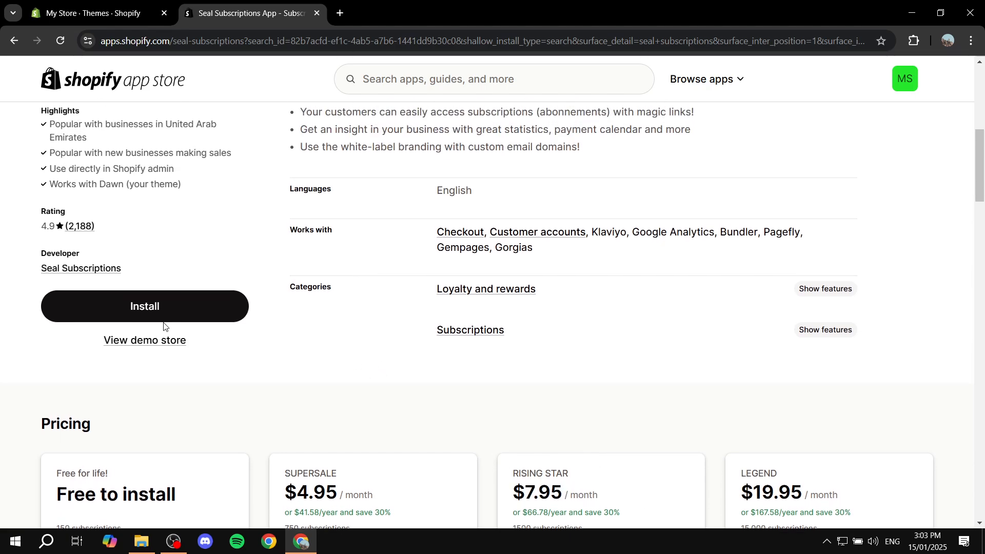
scroll(435, 308, up, 3)
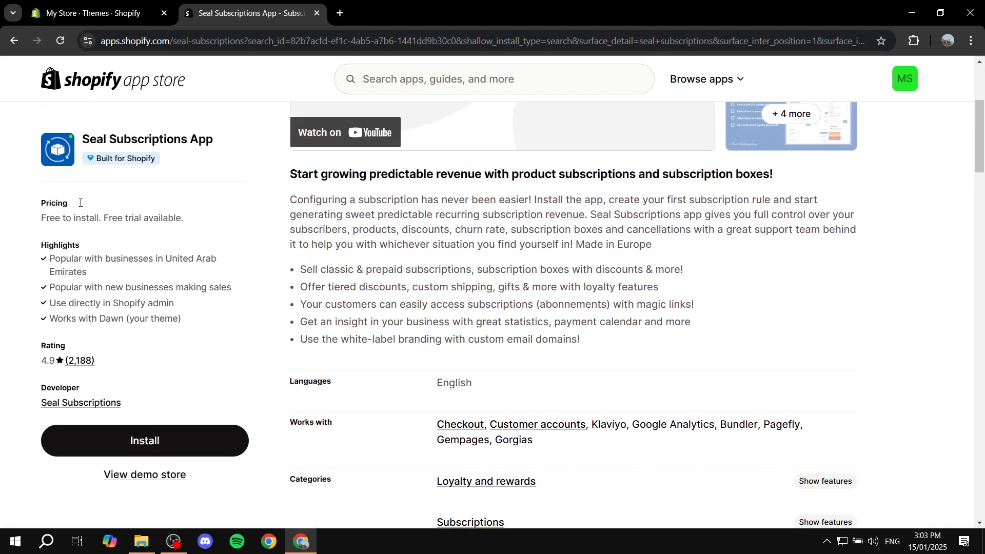
triple_click(223, 137)
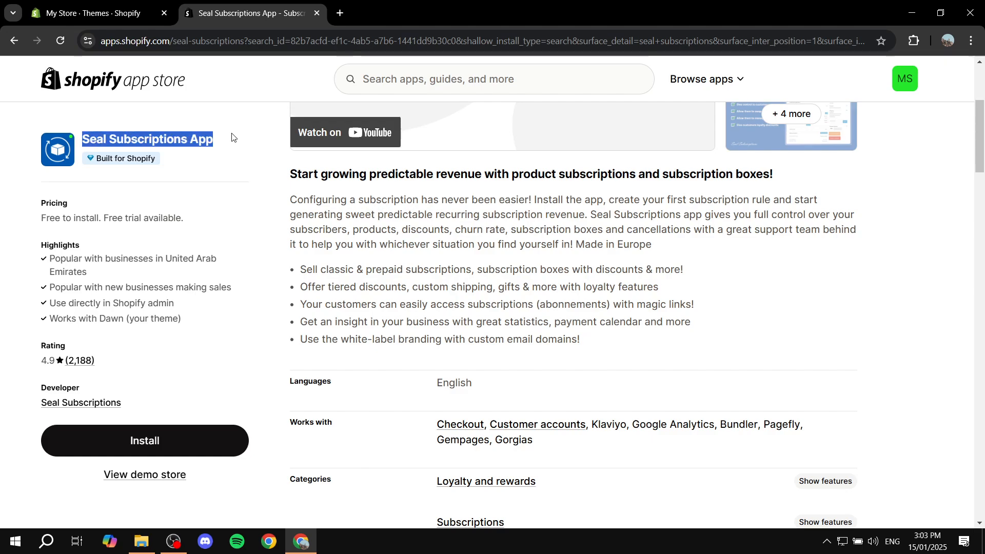
click(231, 137)
click(185, 440)
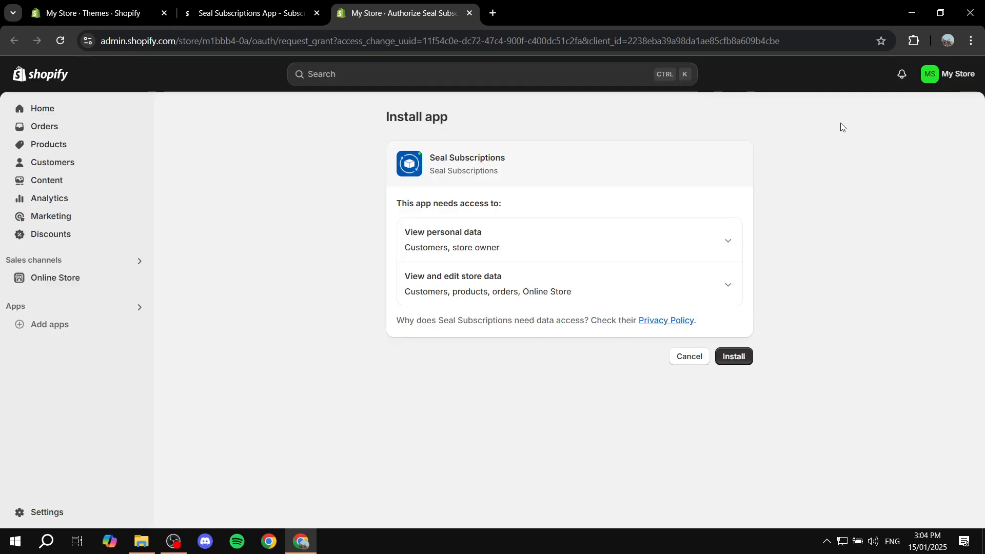
click(744, 362)
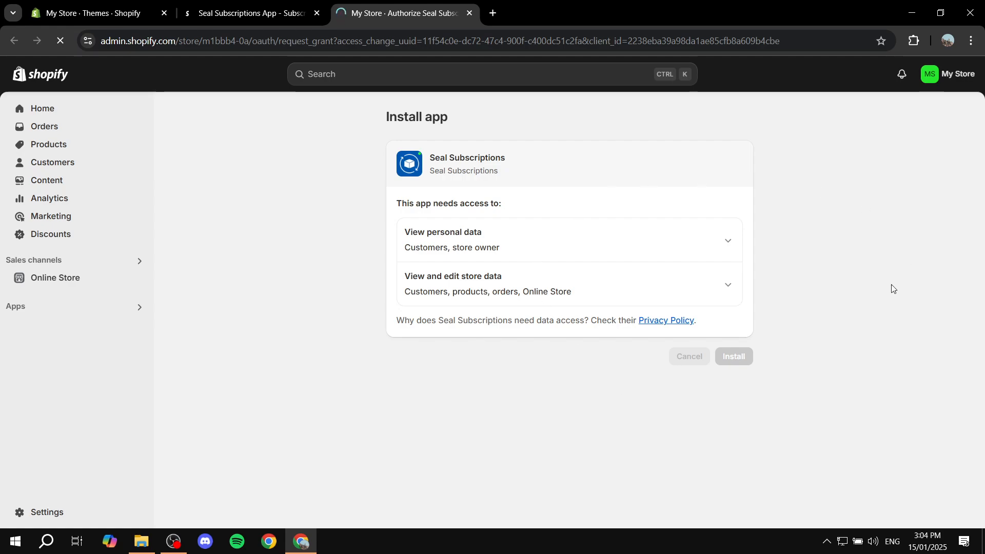
click(288, 7)
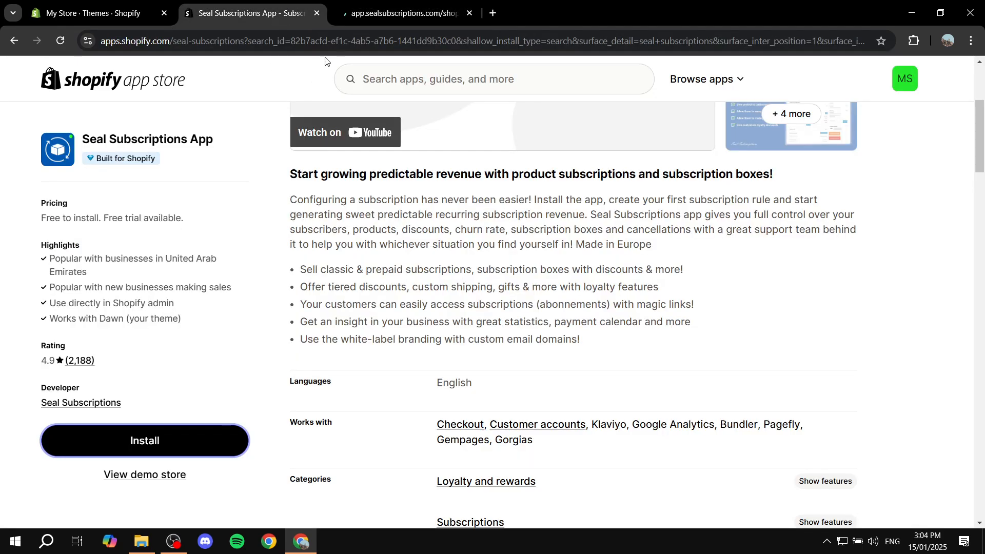
click(317, 15)
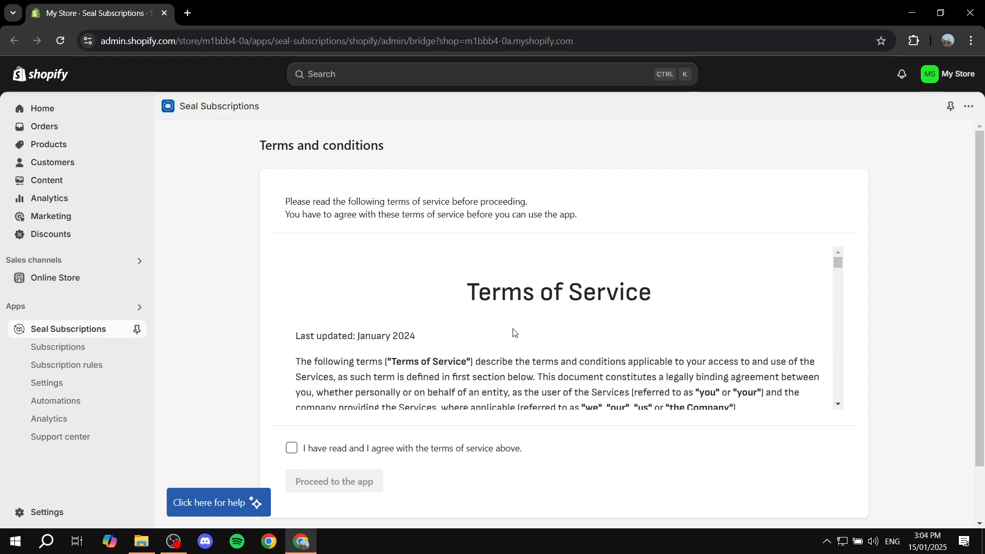
- Look through the Seal Subscriptions terms of service to the end and agree to them
drag(475, 297, 666, 297)
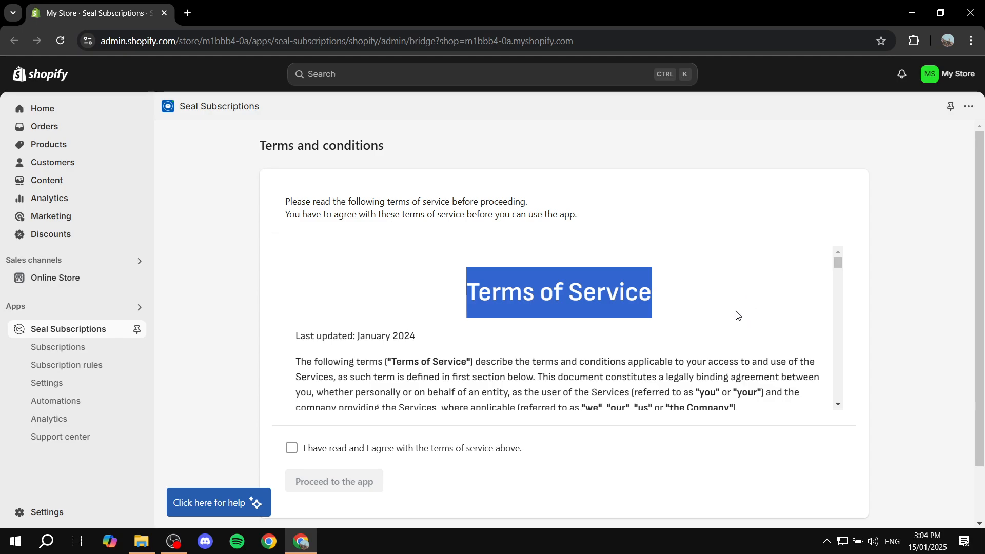
scroll(736, 314, down, 15)
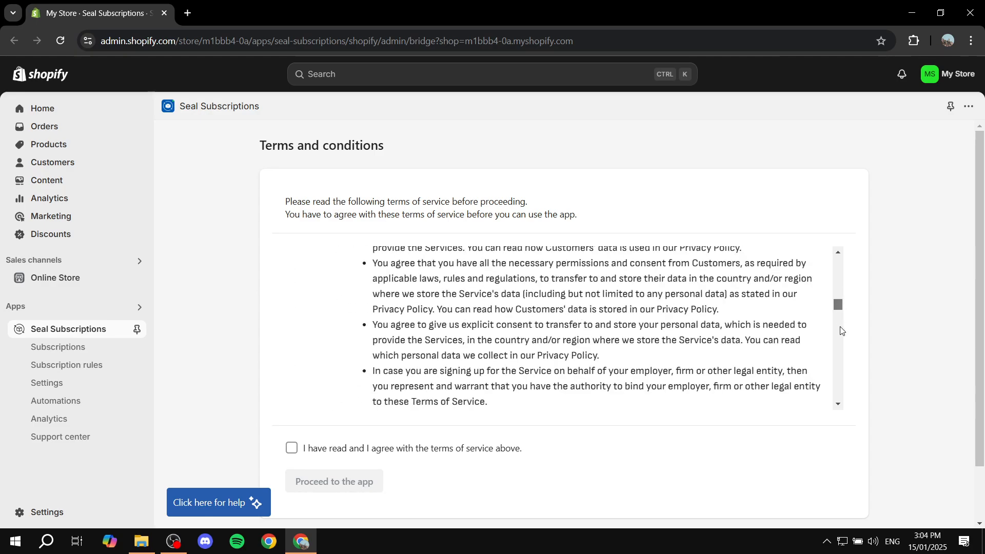
scroll(841, 331, down, 10)
click(292, 447)
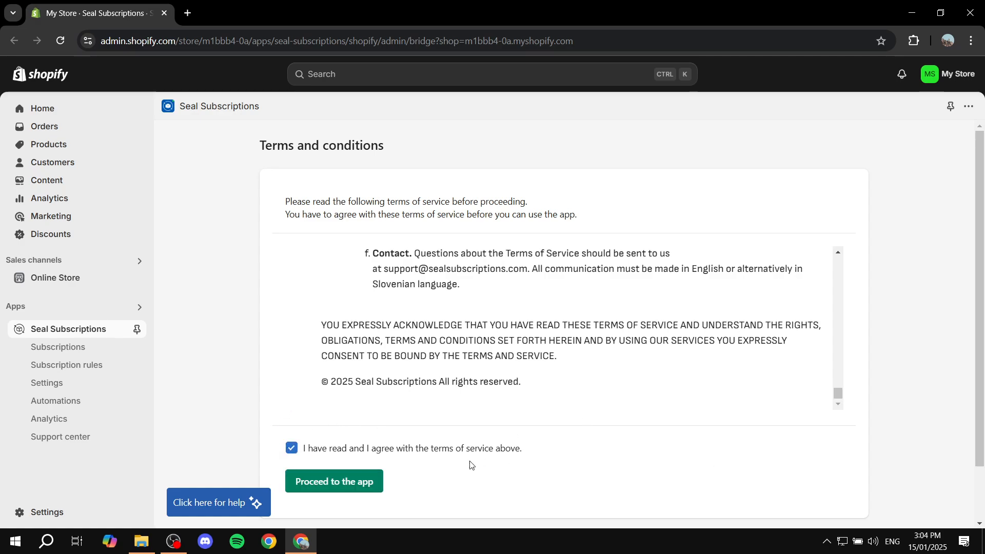
- Proceed to the app, compare the monthly prices of the available plans and select the Free plan
click(343, 487)
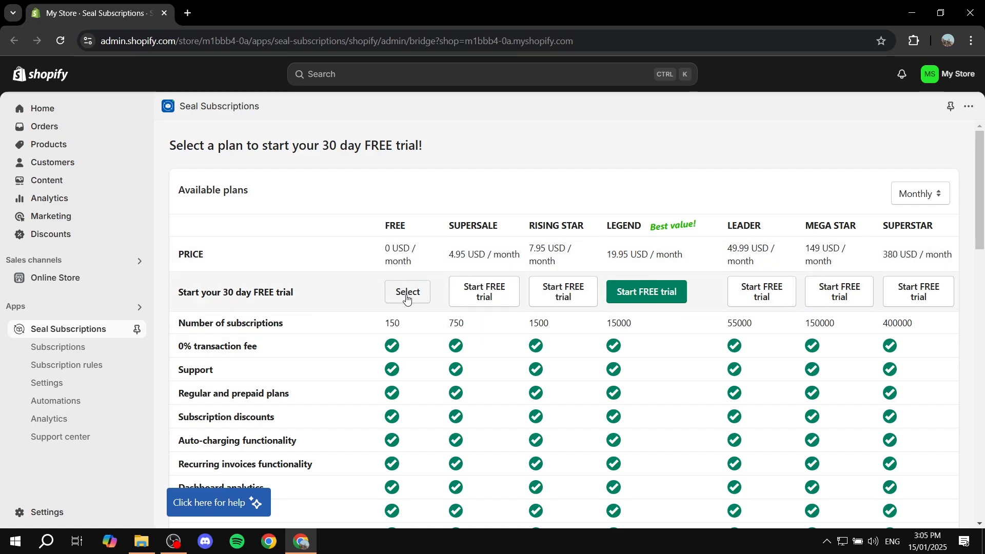
drag(377, 242, 431, 256)
click(431, 256)
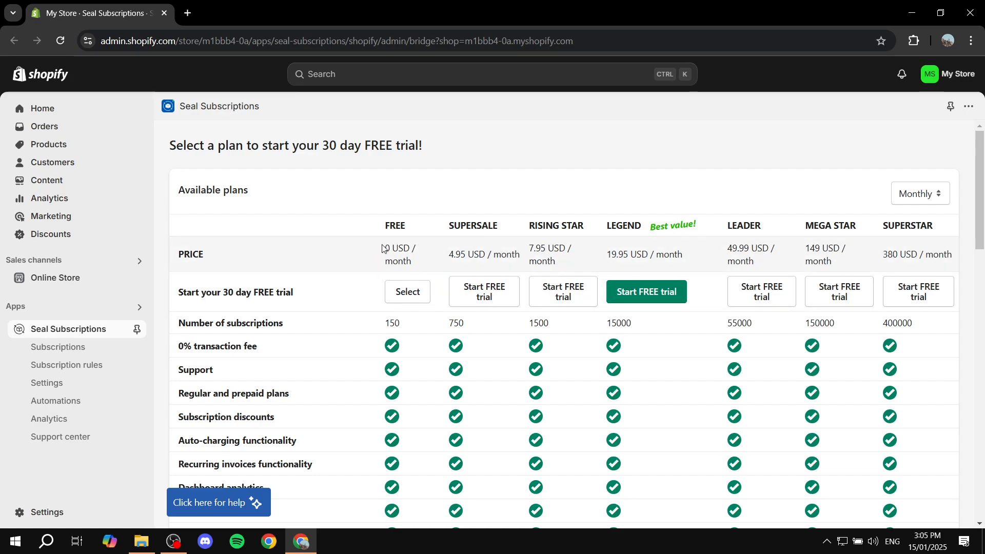
drag(382, 248, 420, 266)
click(420, 266)
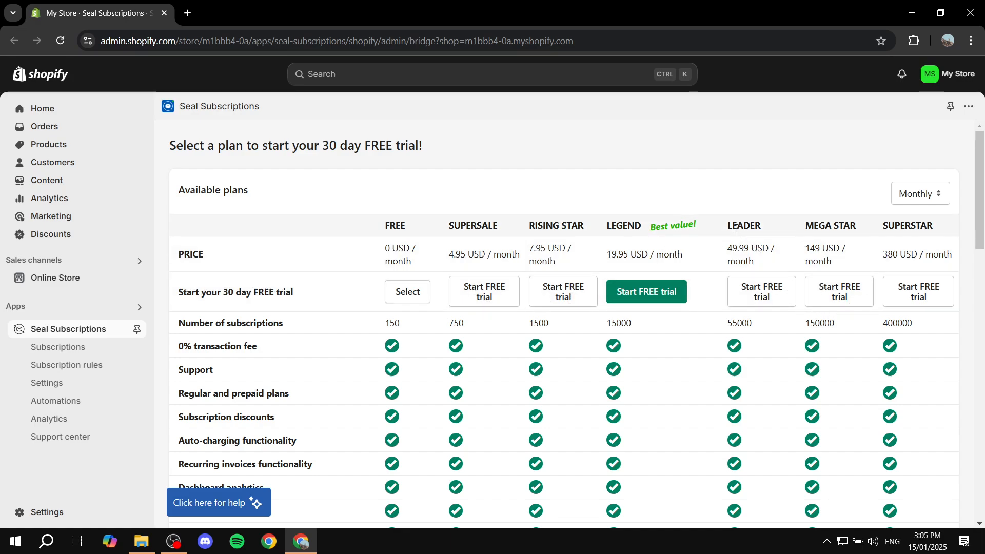
drag(731, 226, 790, 228)
drag(878, 226, 955, 231)
click(958, 232)
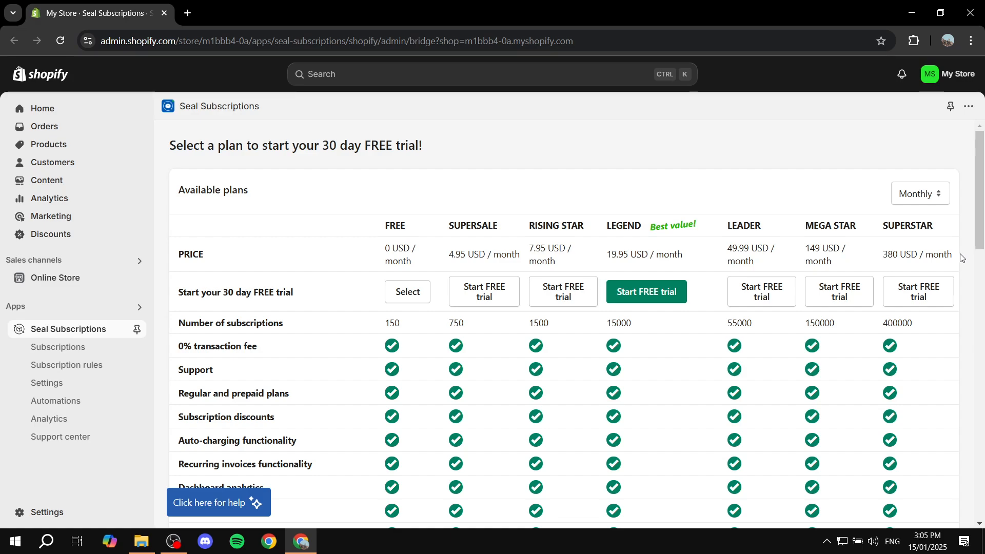
click(407, 291)
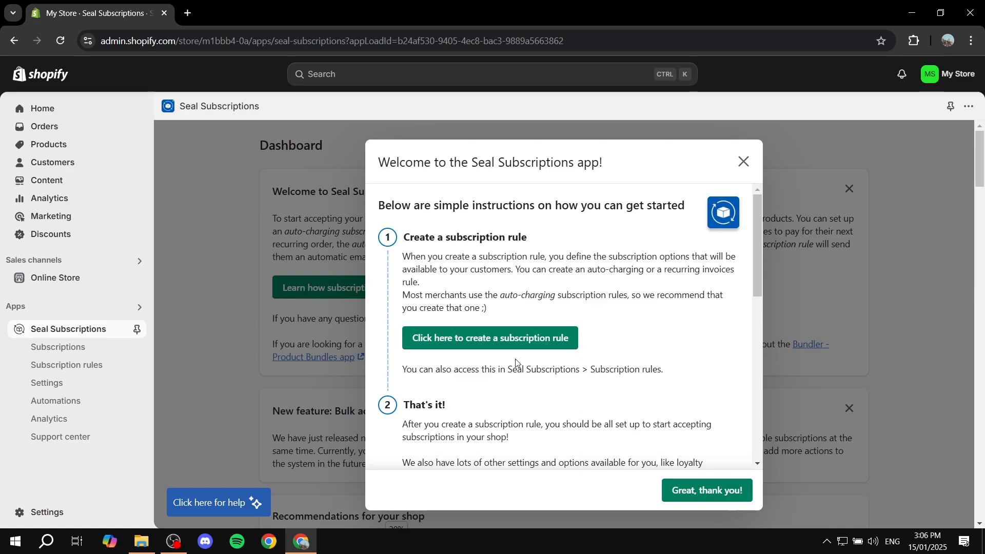
- Look through the getting-started instructions in the welcome message and dismiss it
scroll(512, 390, down, 10)
scroll(533, 359, up, 10)
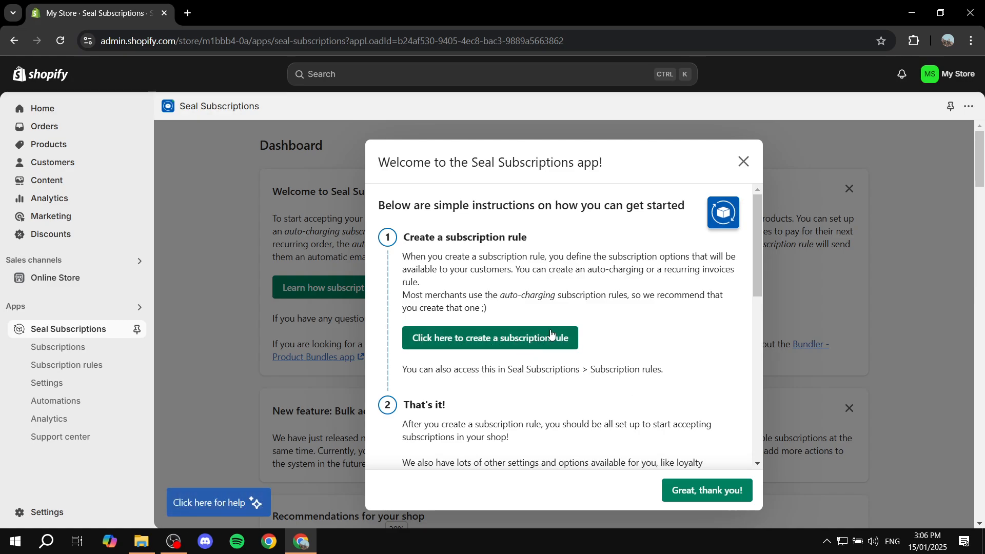
click(707, 491)
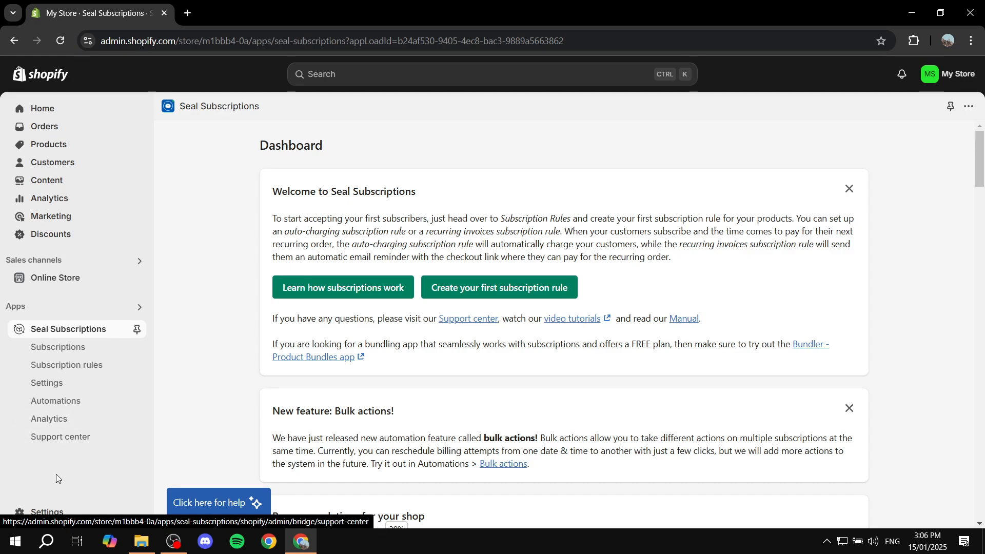
- Open the subscription rules, close the video tutorial and enable the subscription widgets in the shop
click(72, 365)
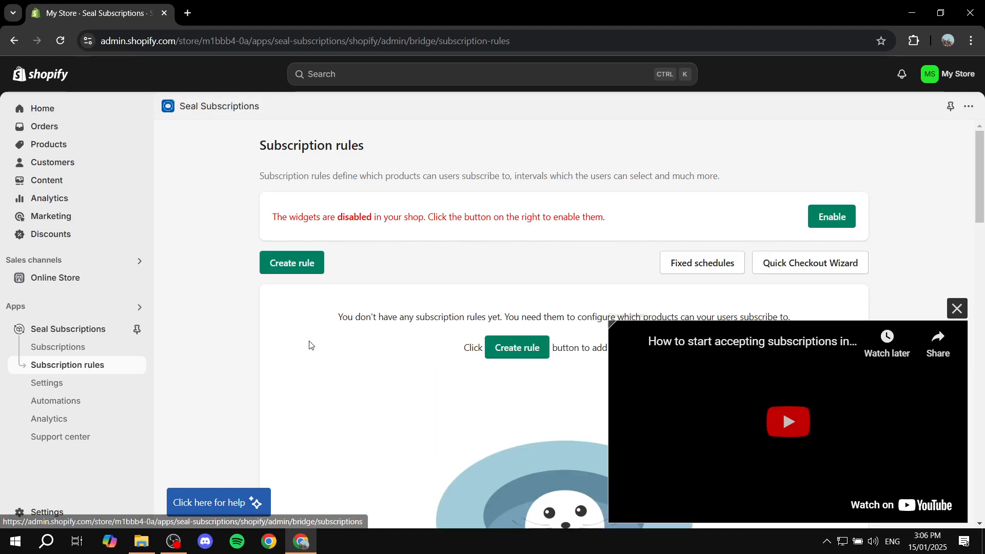
click(957, 308)
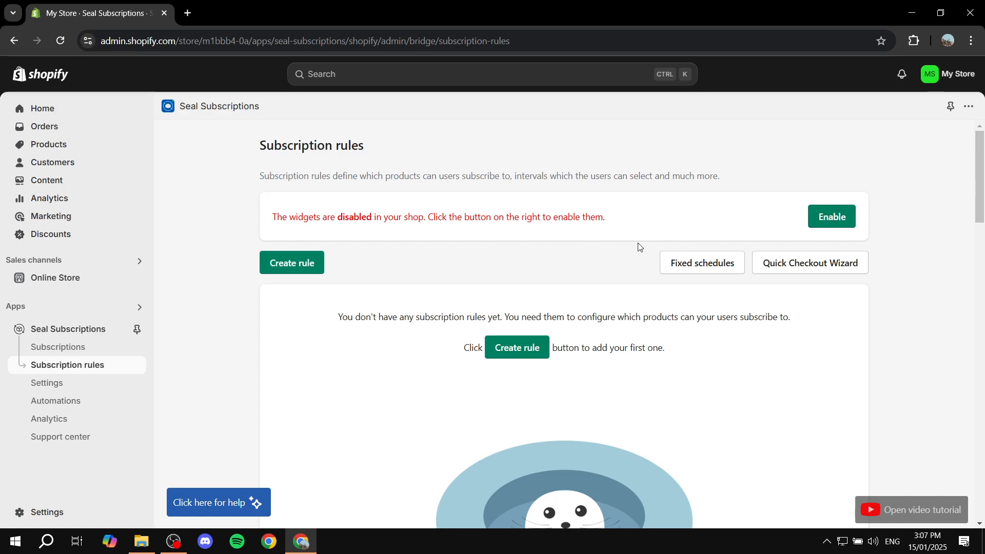
click(840, 218)
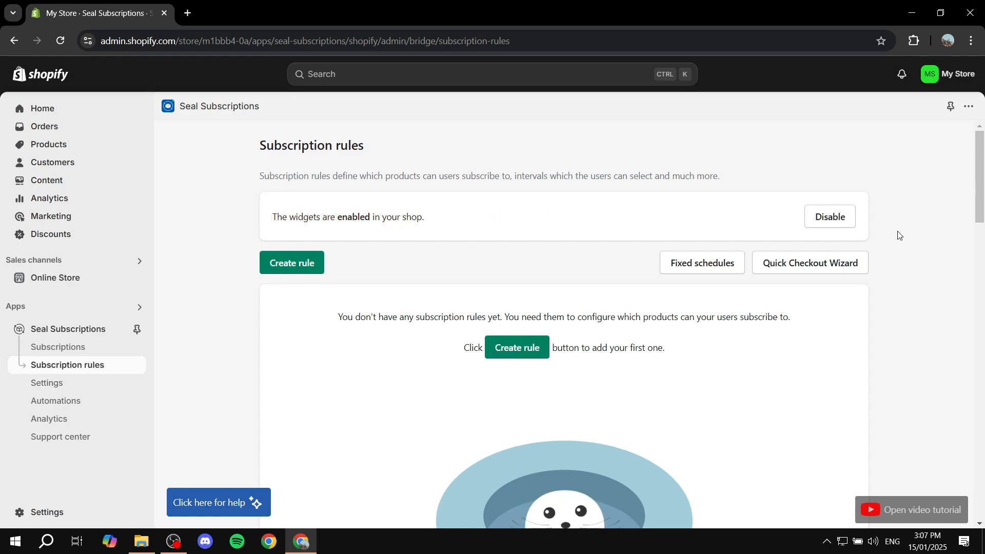
drag(328, 219, 496, 220)
click(500, 221)
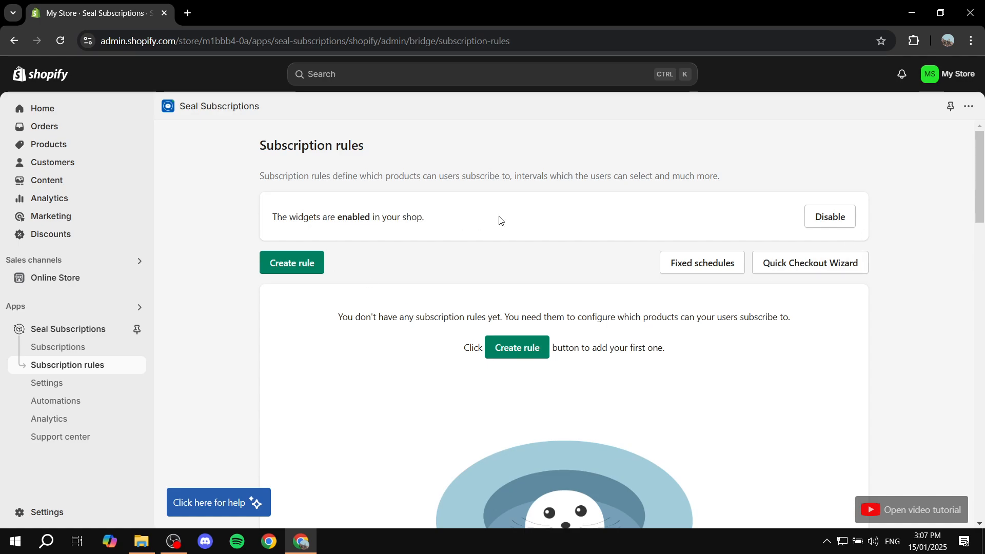
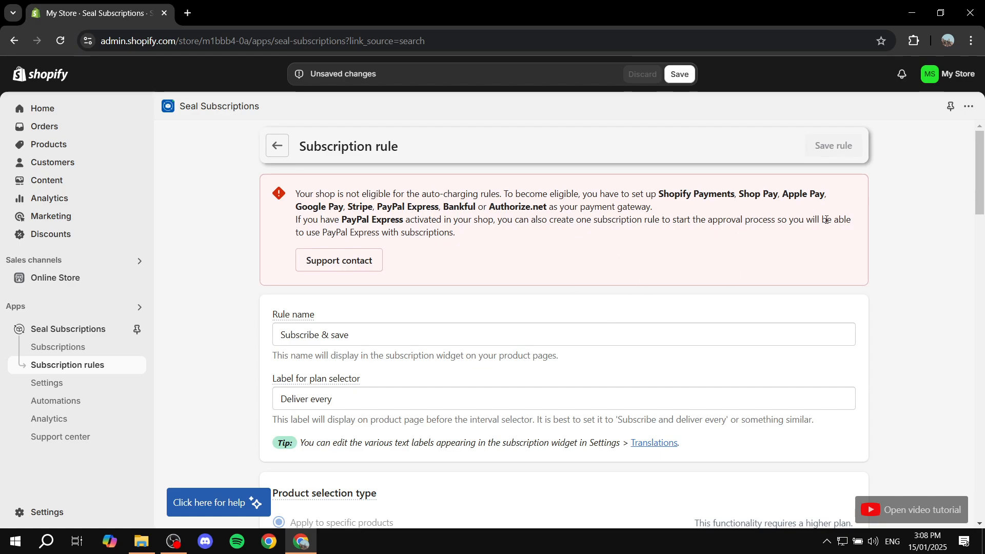
- Read which payment gateways the shop must set up to be eligible for auto-charging rules
drag(853, 233, 692, 207)
click(662, 195)
click(692, 206)
drag(658, 208, 657, 193)
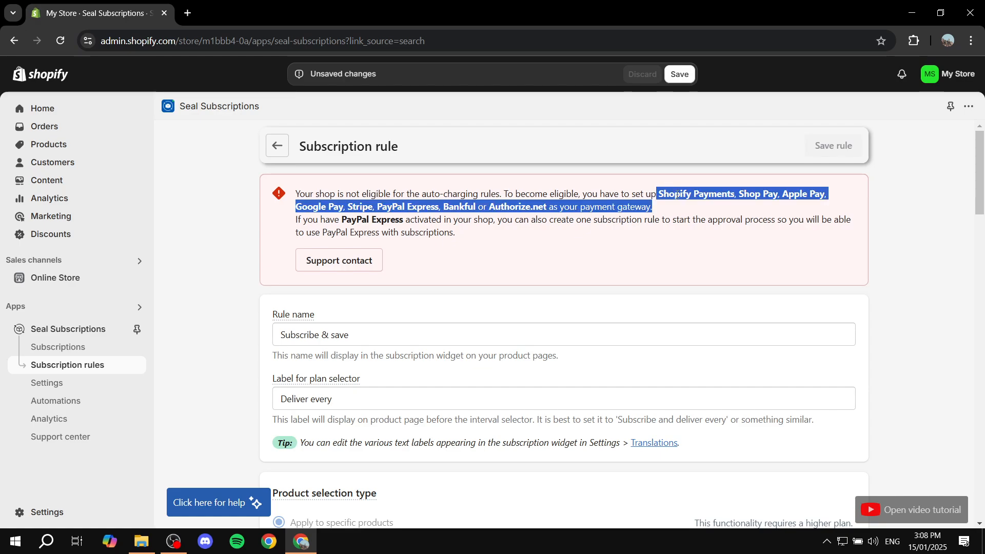
click(677, 195)
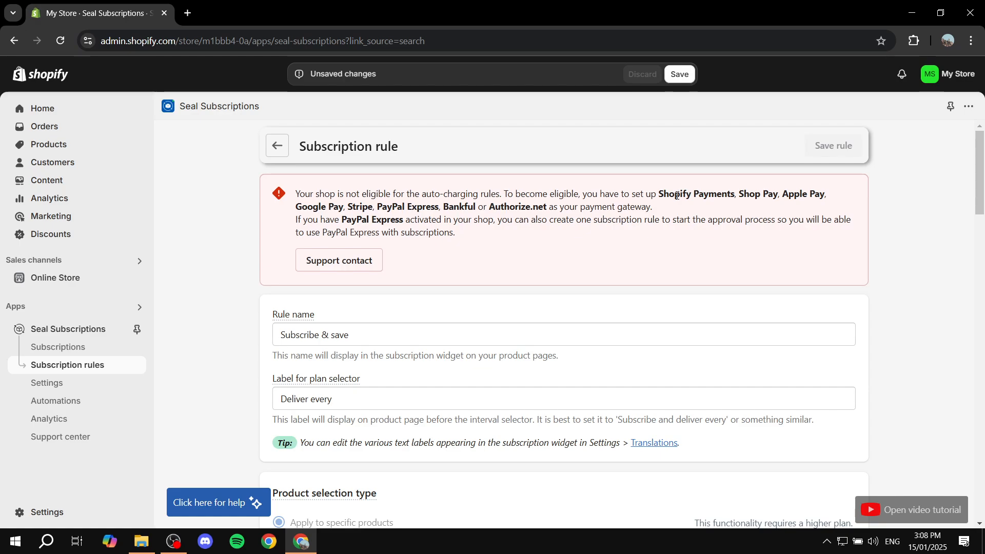
- Review the subscription rule's name and the label for its plan selector, including their explanations
scroll(676, 195, down, 1)
drag(273, 250, 263, 275)
click(353, 250)
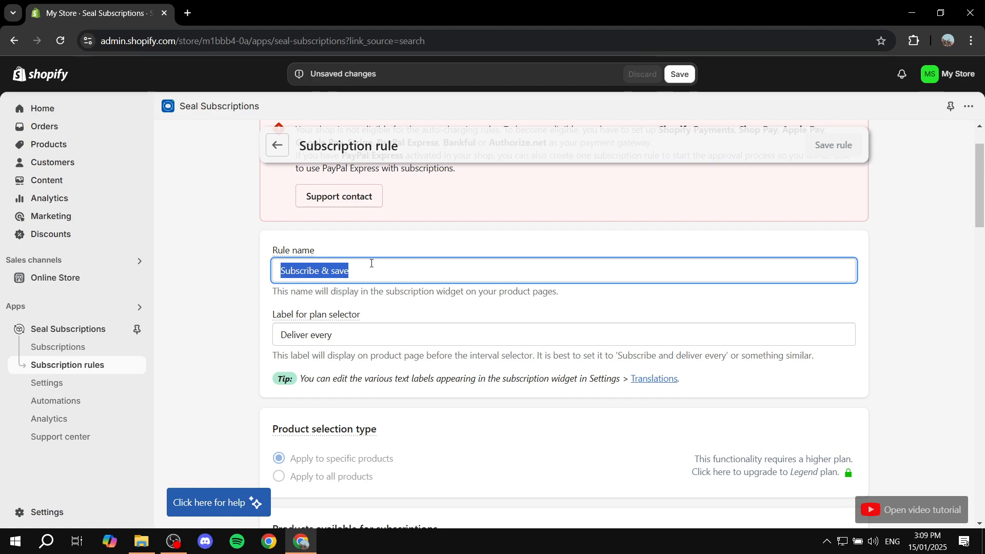
click(233, 312)
scroll(245, 312, down, 1)
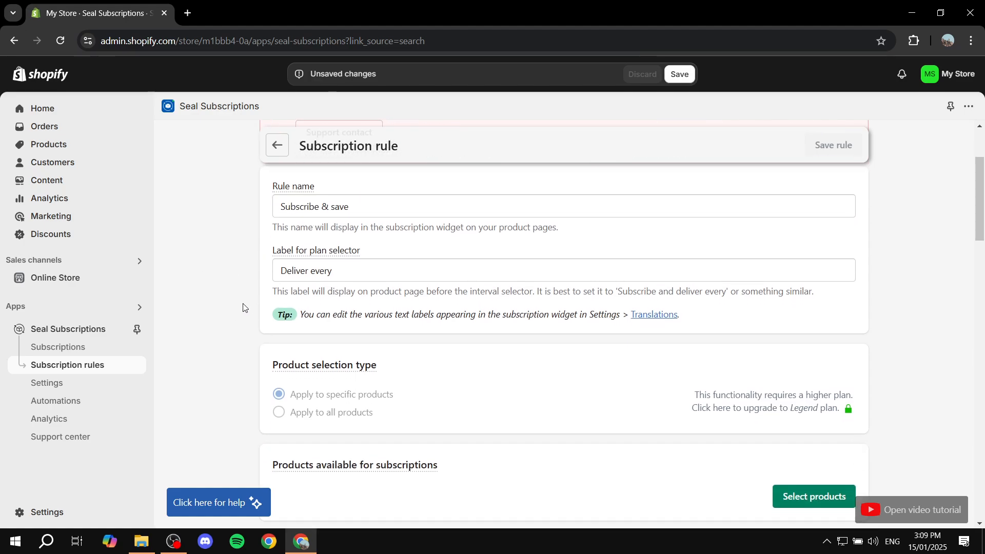
drag(272, 250, 239, 276)
click(381, 255)
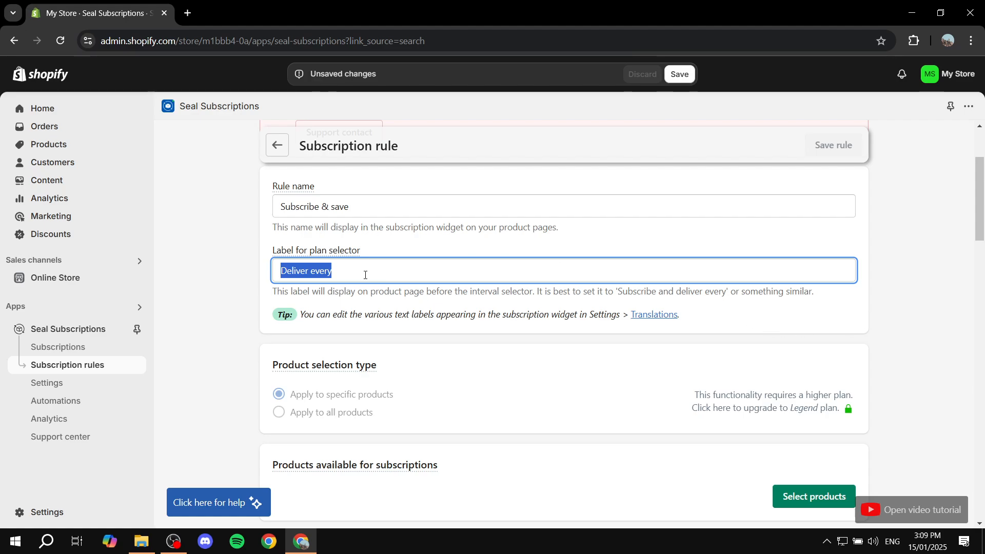
click(579, 277)
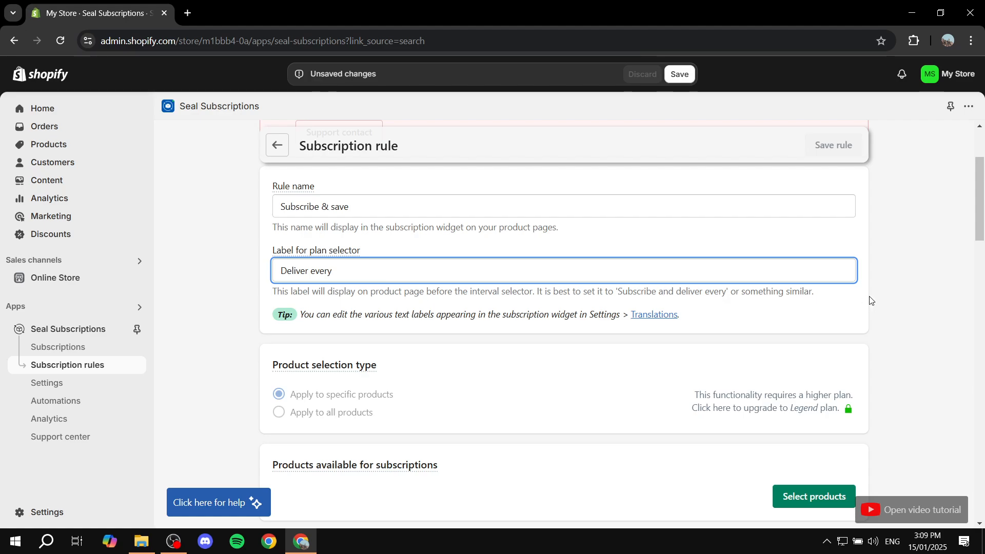
drag(329, 271, 229, 273)
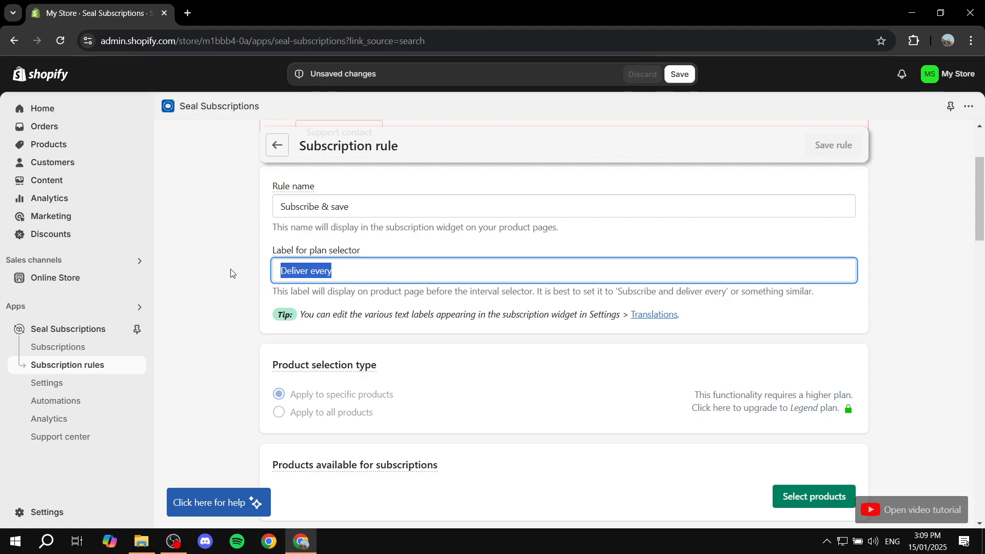
click(231, 267)
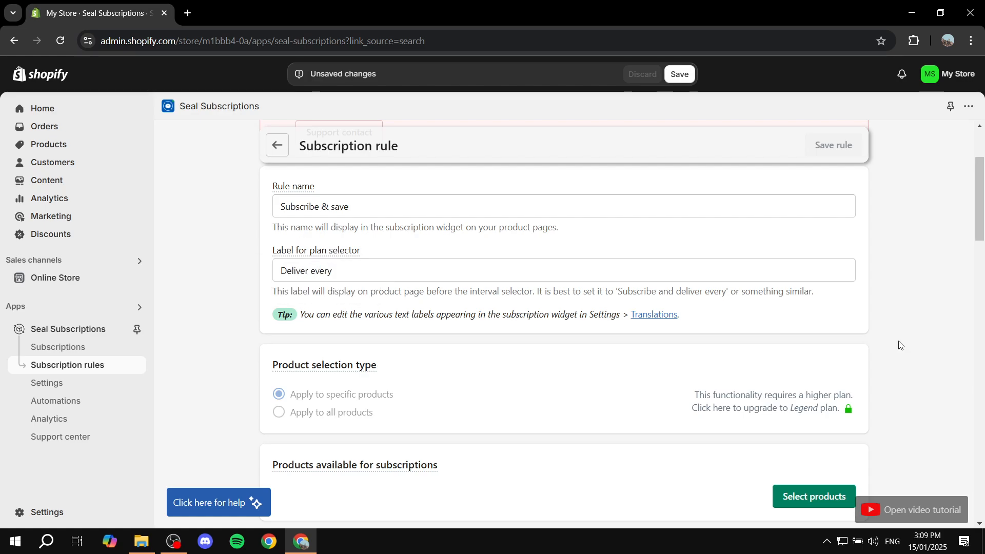
- Add the Orange and Red products to the products available for subscriptions in the rule
mouse_move(279, 368)
scroll(831, 418, down, 1)
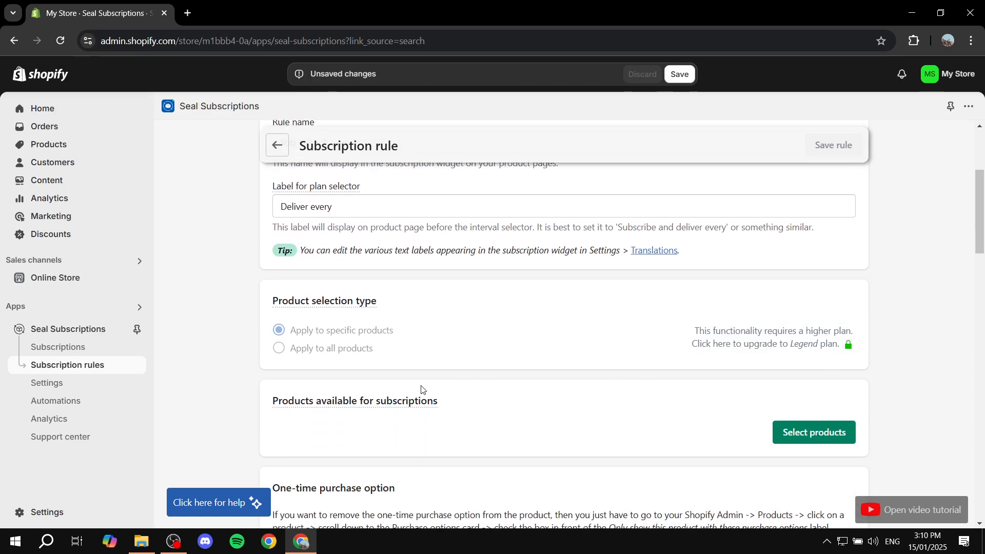
scroll(311, 349, down, 1)
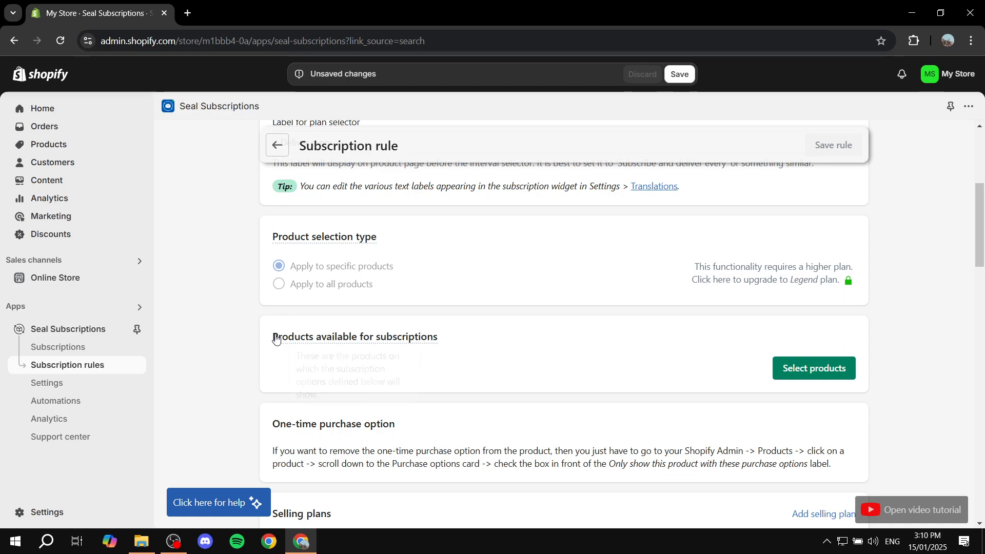
drag(271, 336, 468, 336)
click(468, 336)
click(814, 376)
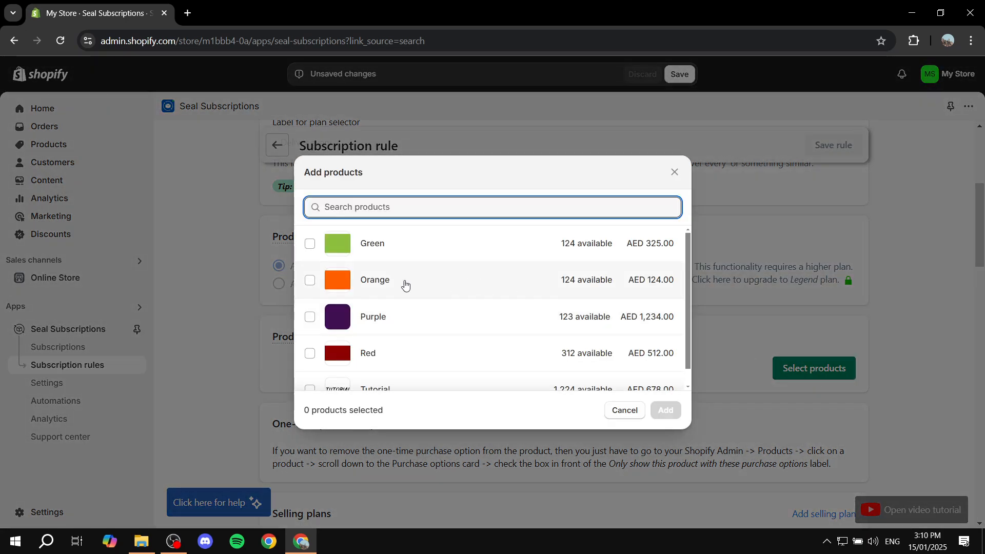
click(311, 281)
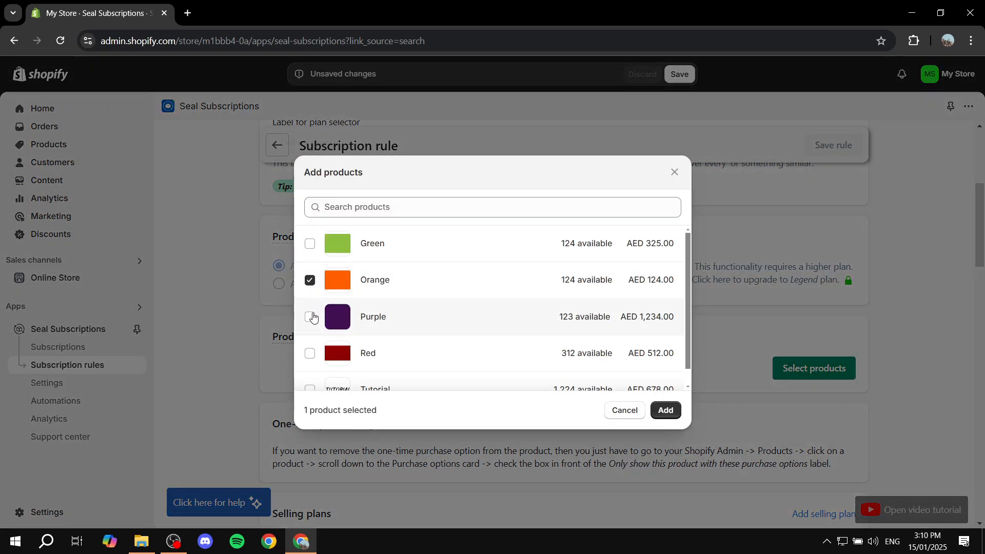
click(309, 354)
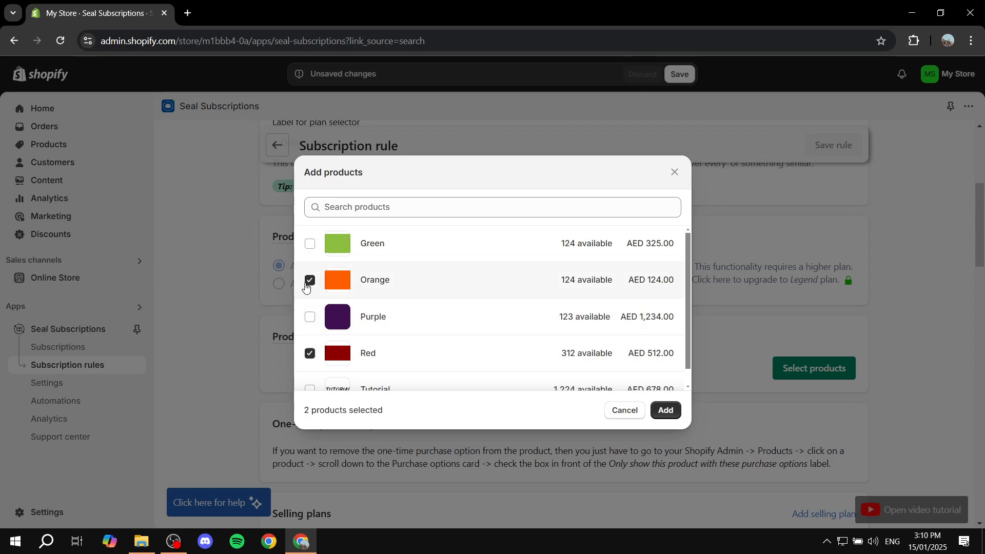
click(666, 410)
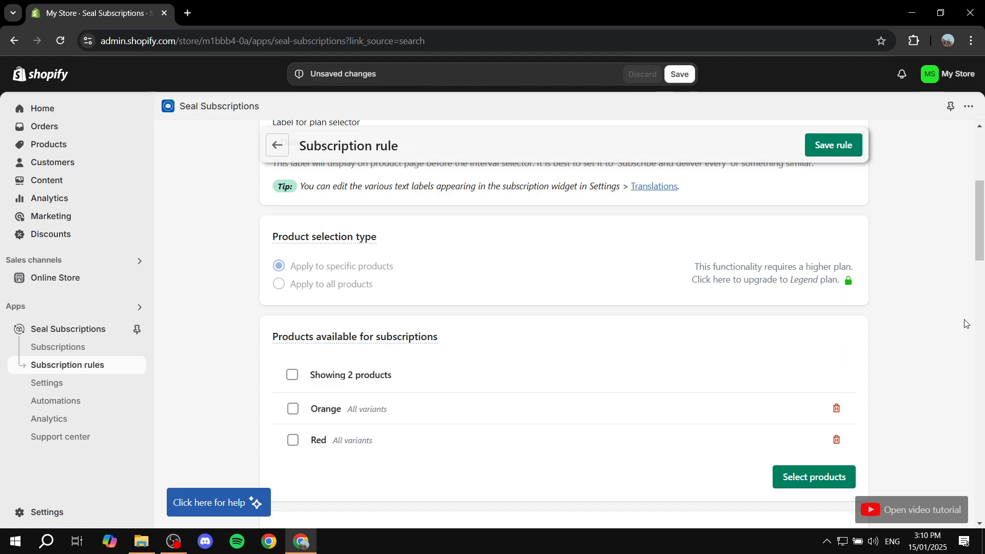
- Read the instructions on removing the one-time purchase option from a product
scroll(954, 318, down, 5)
scroll(728, 300, up, 4)
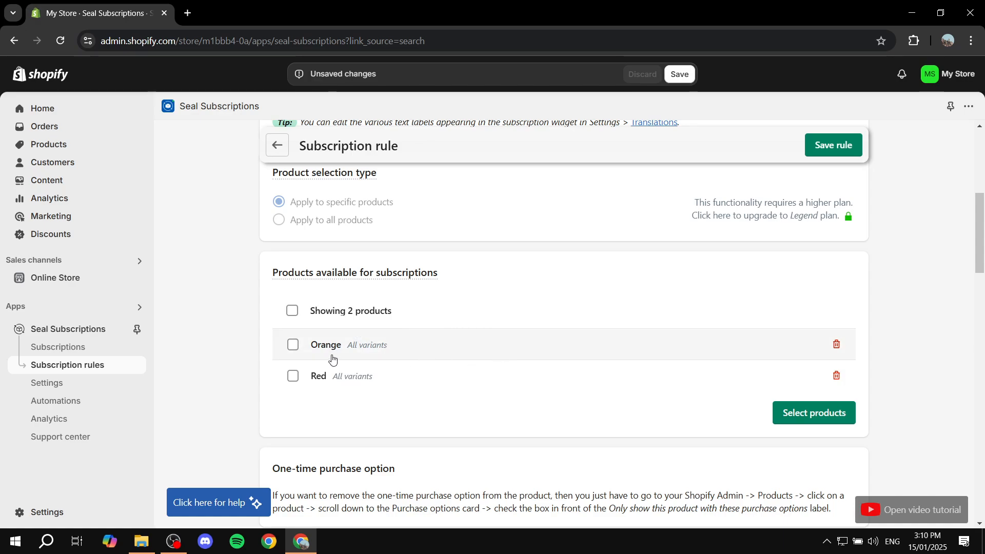
scroll(444, 300, down, 3)
drag(266, 344, 434, 342)
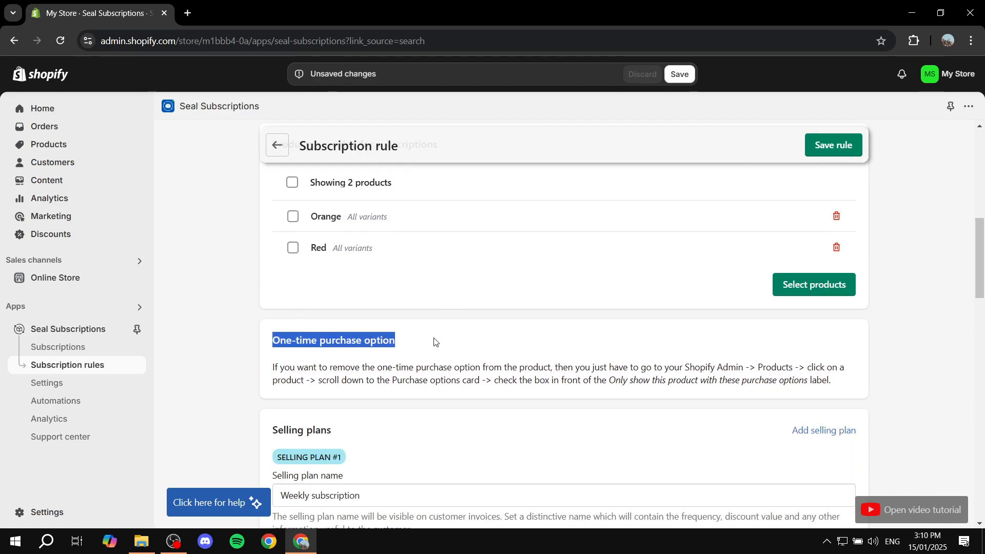
click(436, 340)
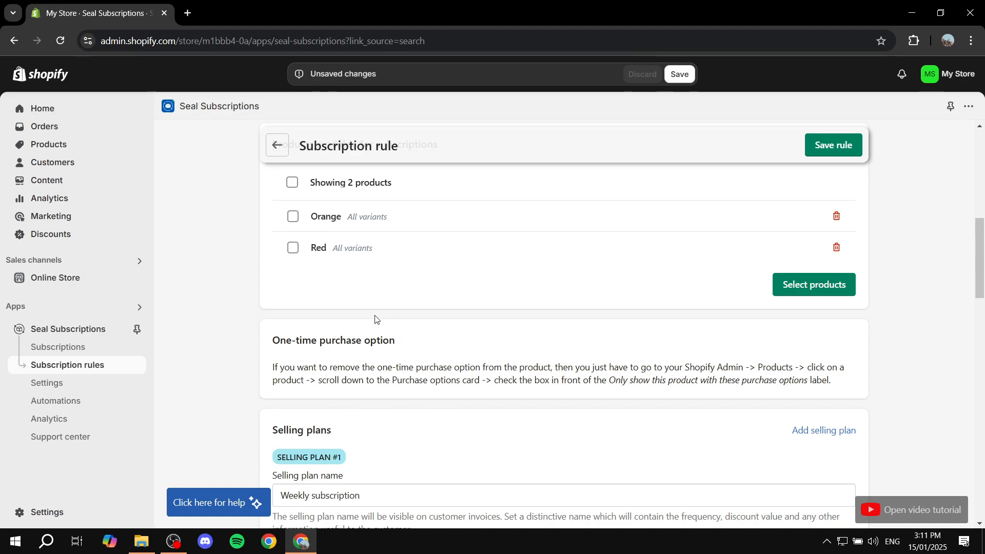
drag(266, 375, 878, 381)
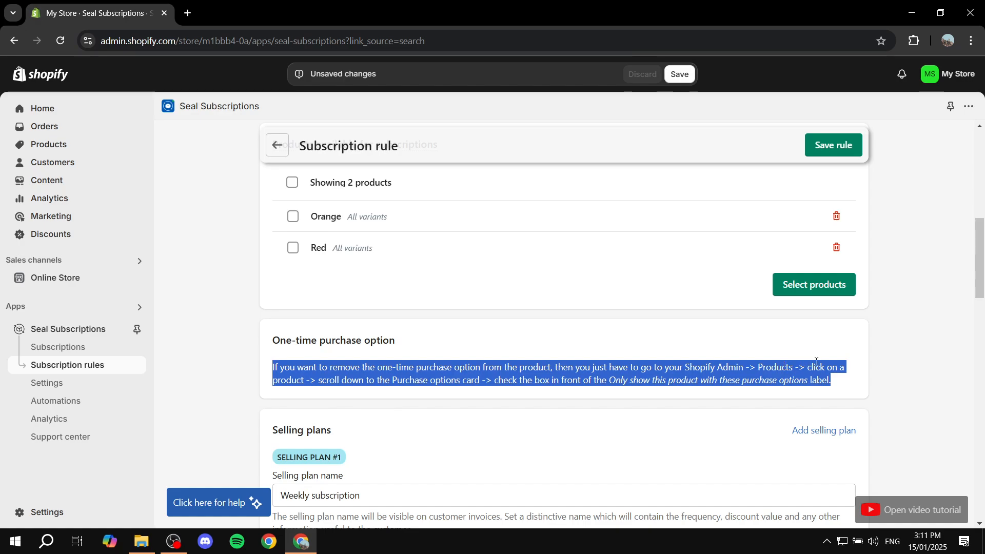
click(341, 403)
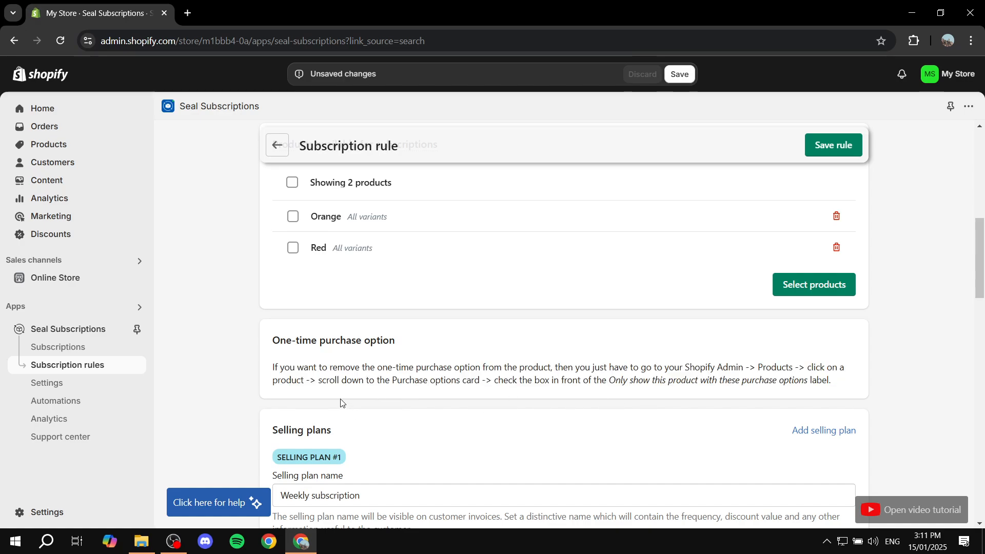
drag(378, 391, 866, 386)
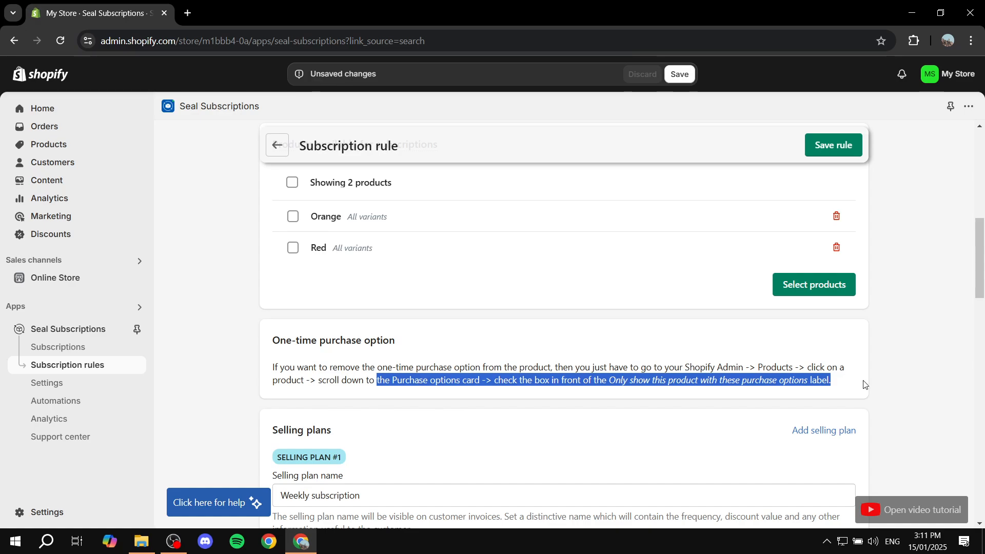
click(859, 373)
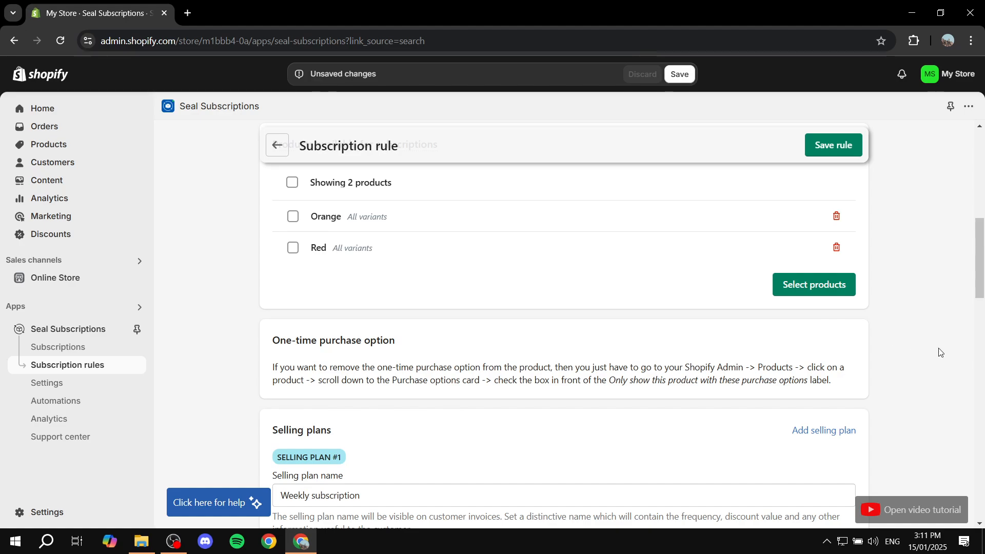
- Rename the first selling plan in the subscription rule as "Monthly subscription"
scroll(935, 357, down, 3)
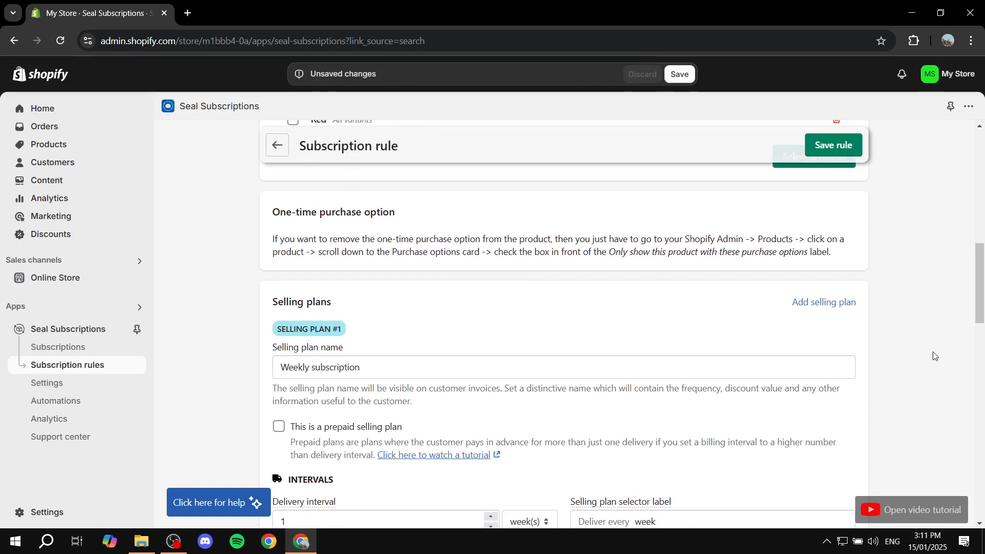
scroll(935, 356, down, 1)
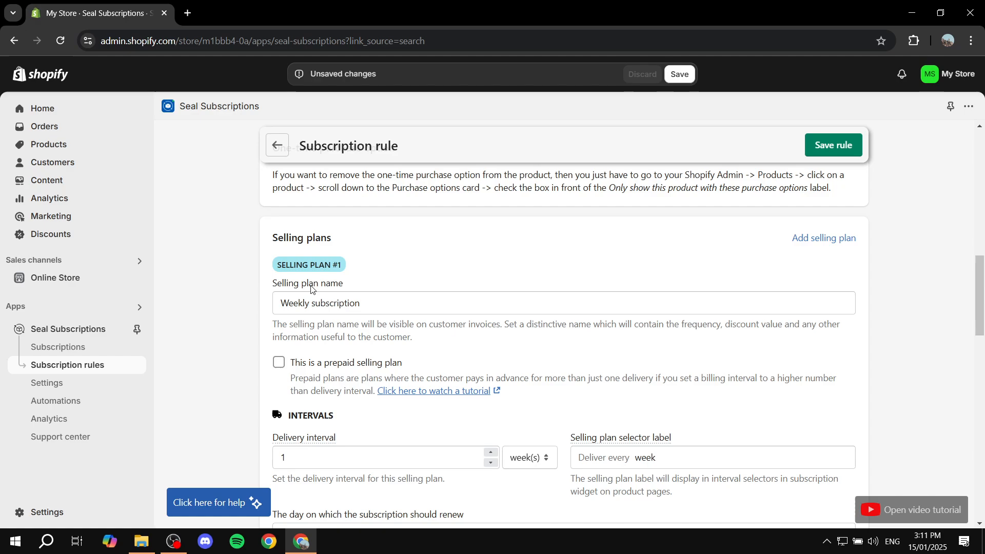
drag(266, 283, 393, 290)
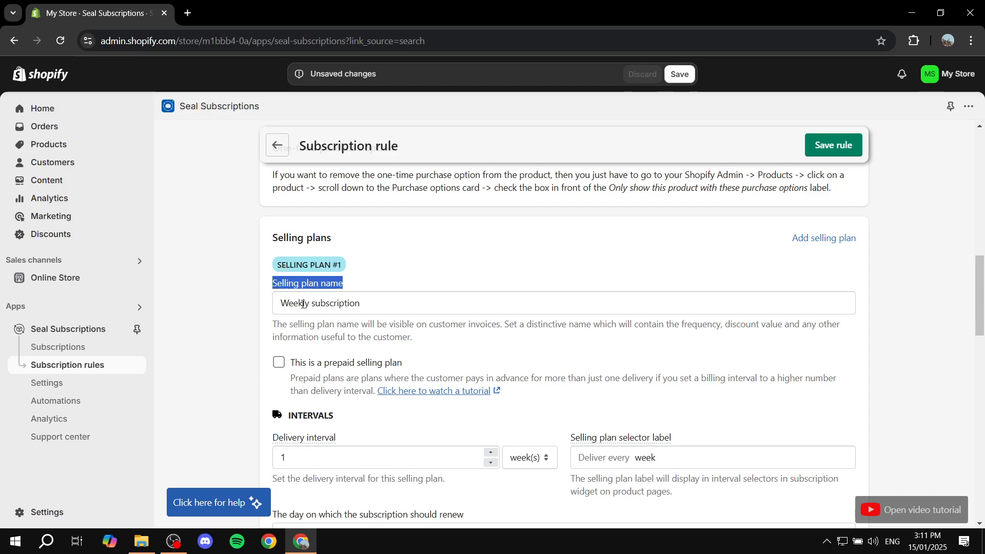
drag(306, 303, 172, 307)
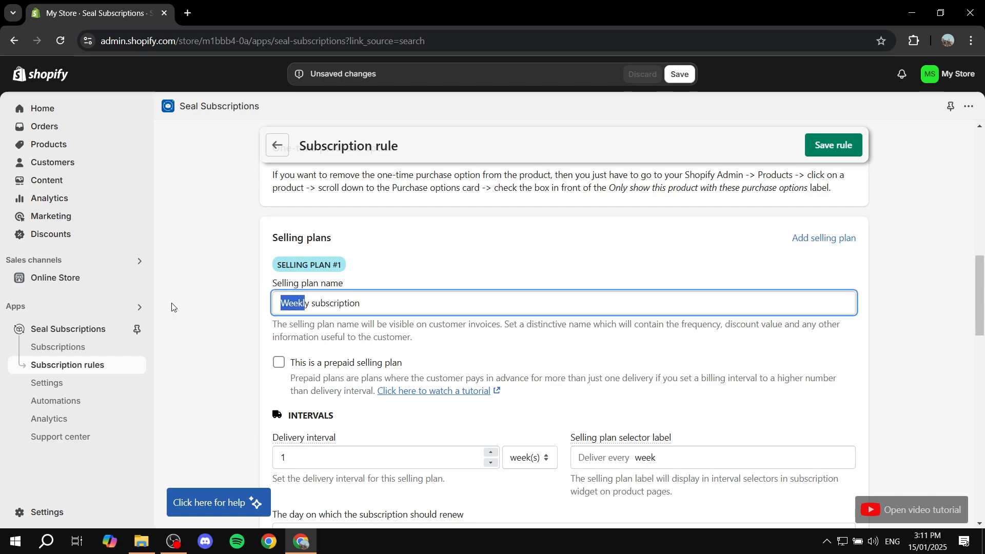
key(BackSpace)
key(Delete)
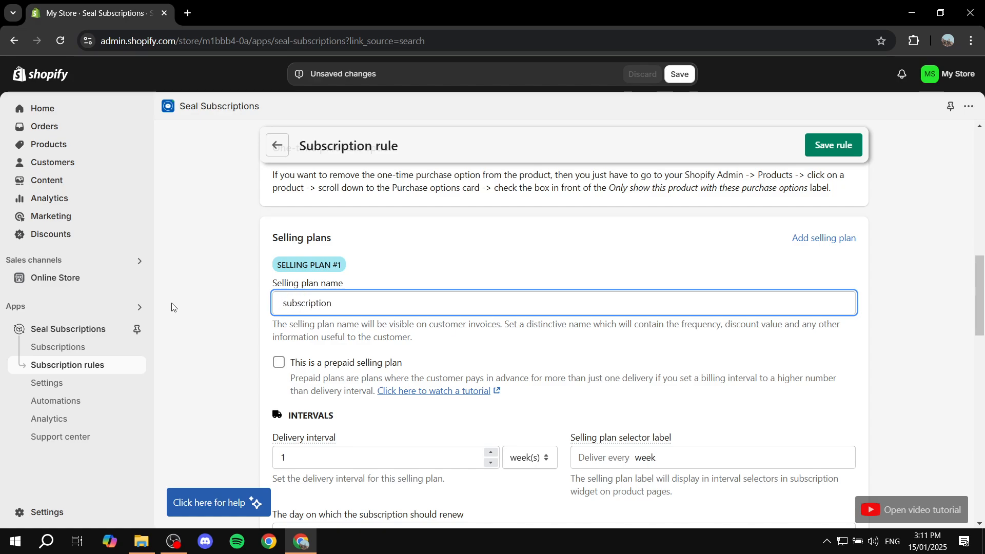
text(Monthly)
click(269, 325)
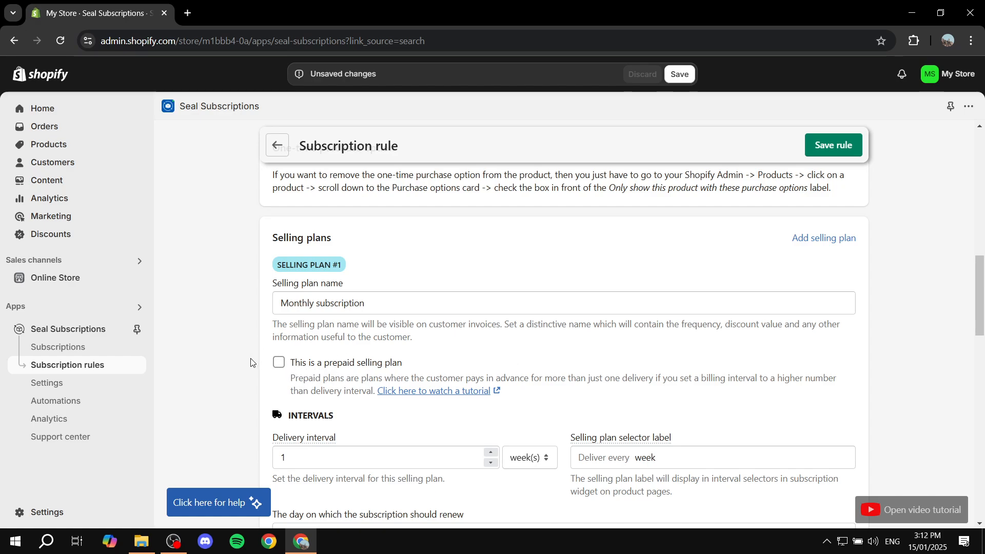
- Set the delivery interval unit of the first selling plan to month(s)
scroll(251, 362, down, 3)
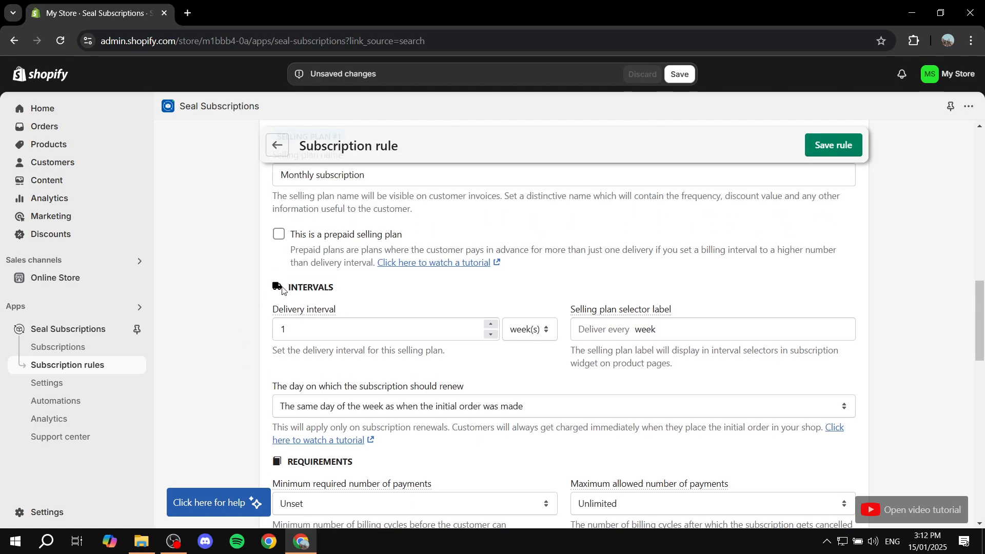
drag(283, 287, 359, 289)
click(405, 289)
click(529, 333)
click(533, 382)
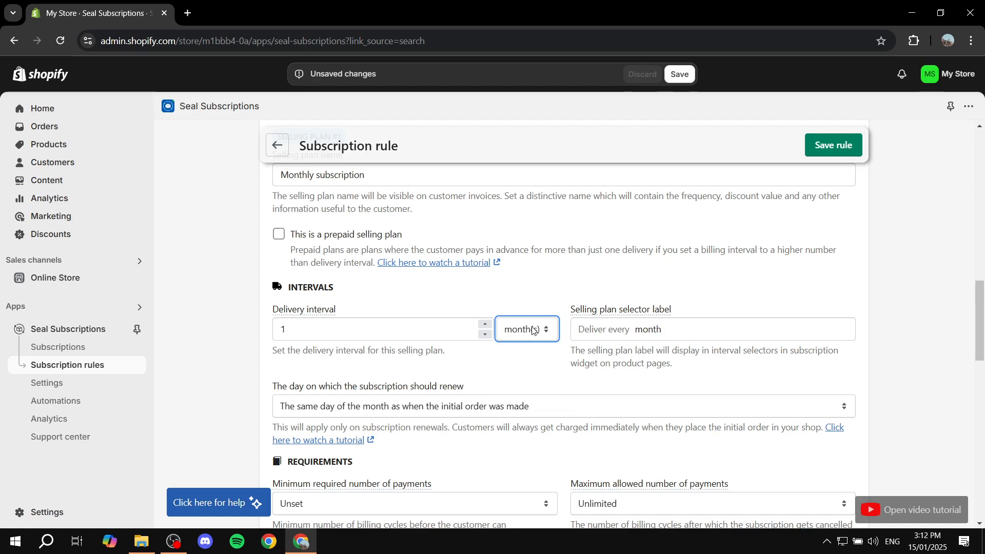
- Compare the first selling plan's delivery interval and its unit choices with the selector label and the plan name
drag(374, 328, 185, 327)
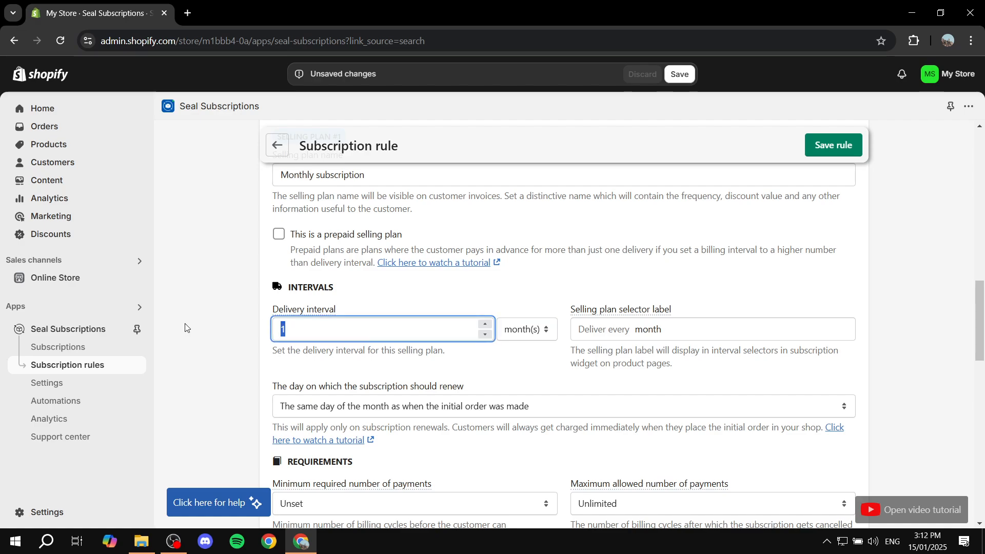
click(246, 331)
drag(277, 311, 385, 312)
click(390, 311)
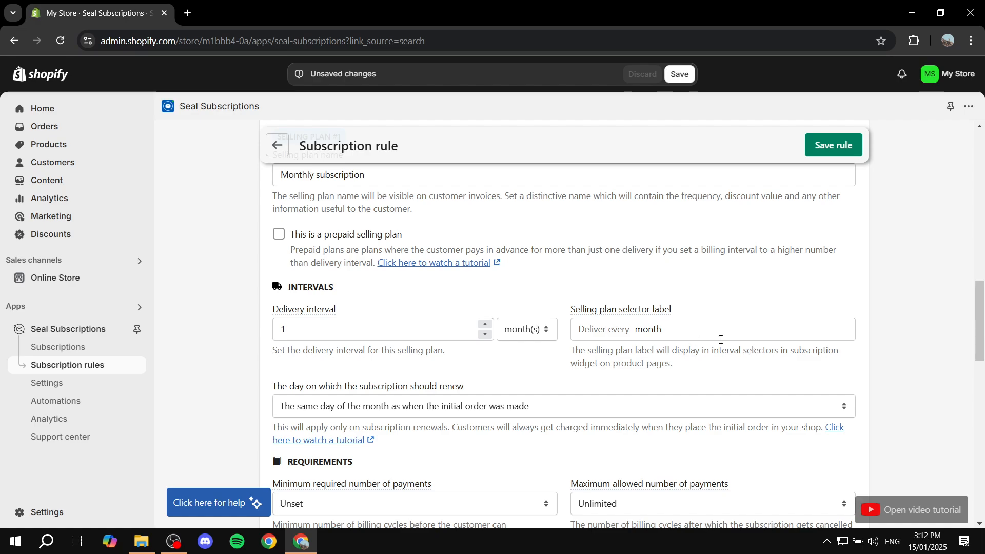
click(687, 330)
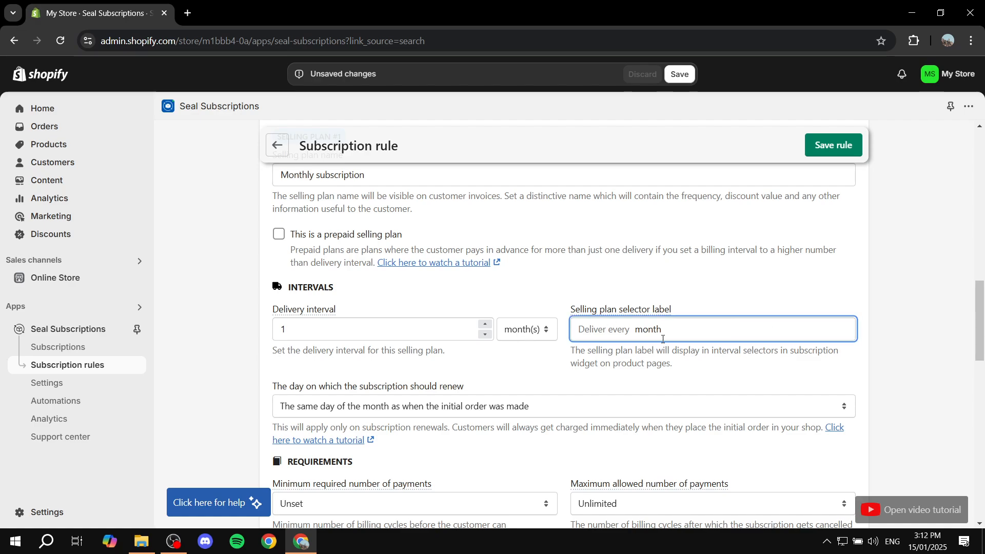
click(535, 334)
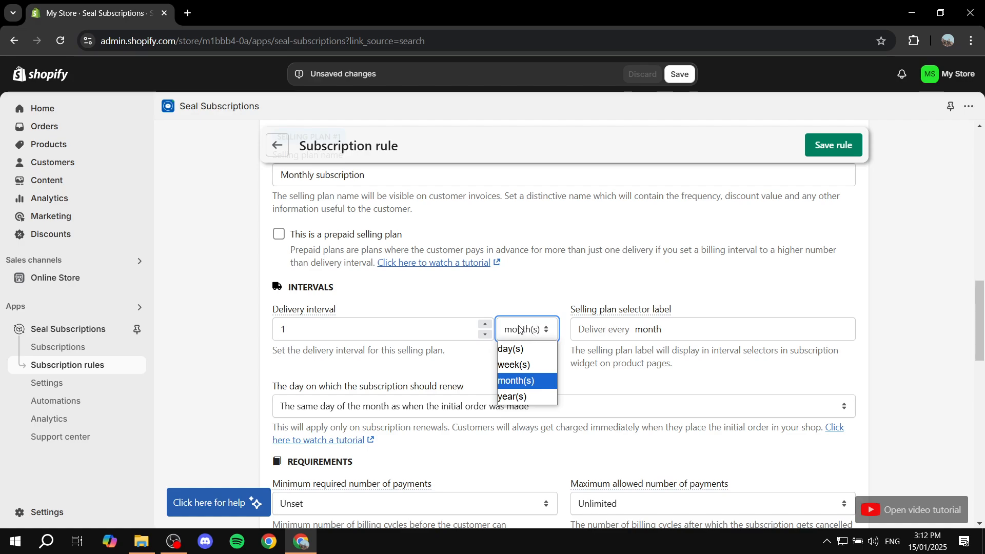
click(544, 333)
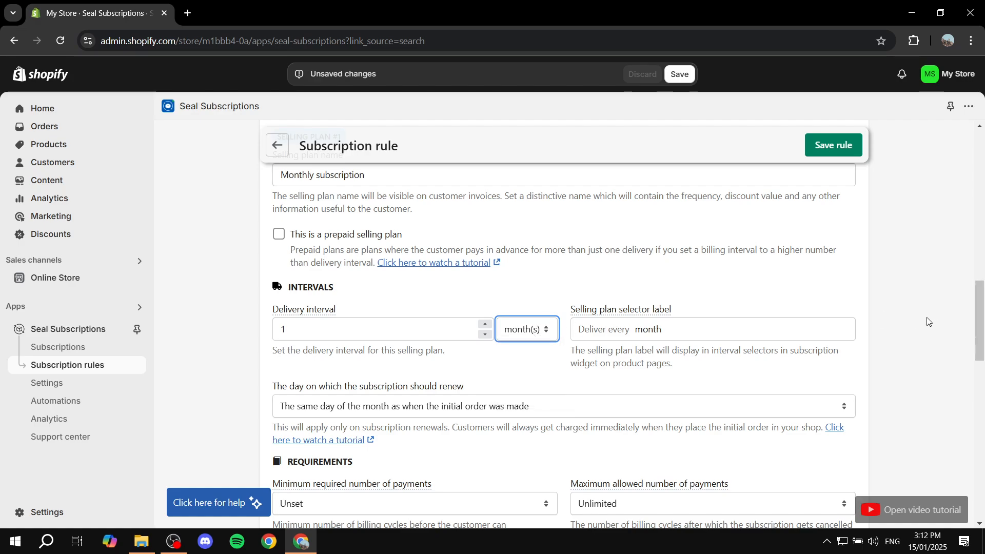
scroll(926, 317, up, 1)
triple_click(292, 239)
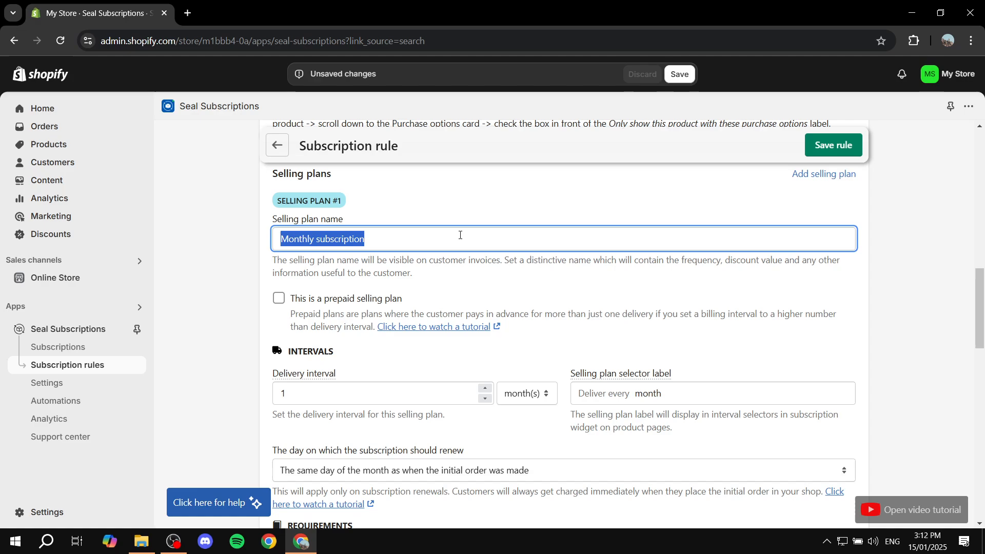
click(219, 257)
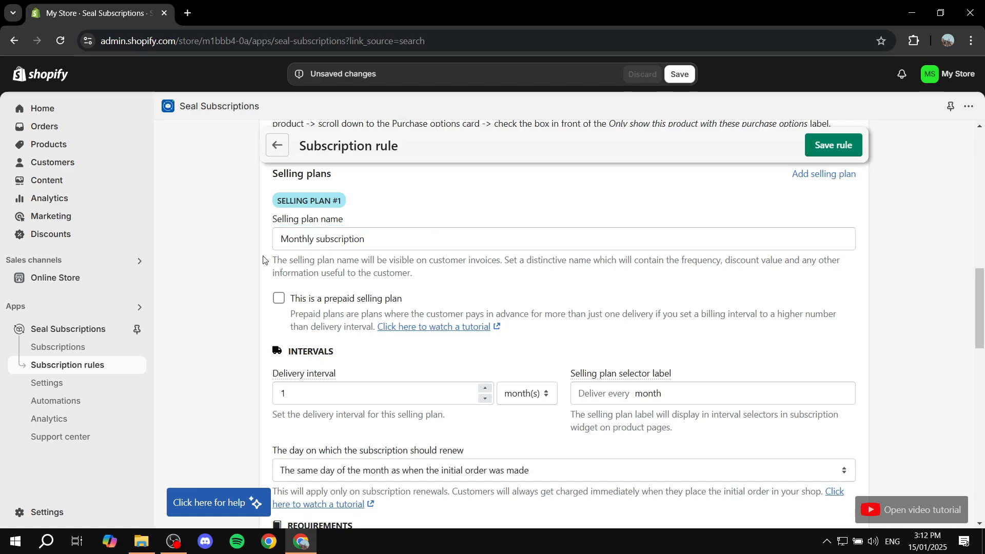
double_click(314, 239)
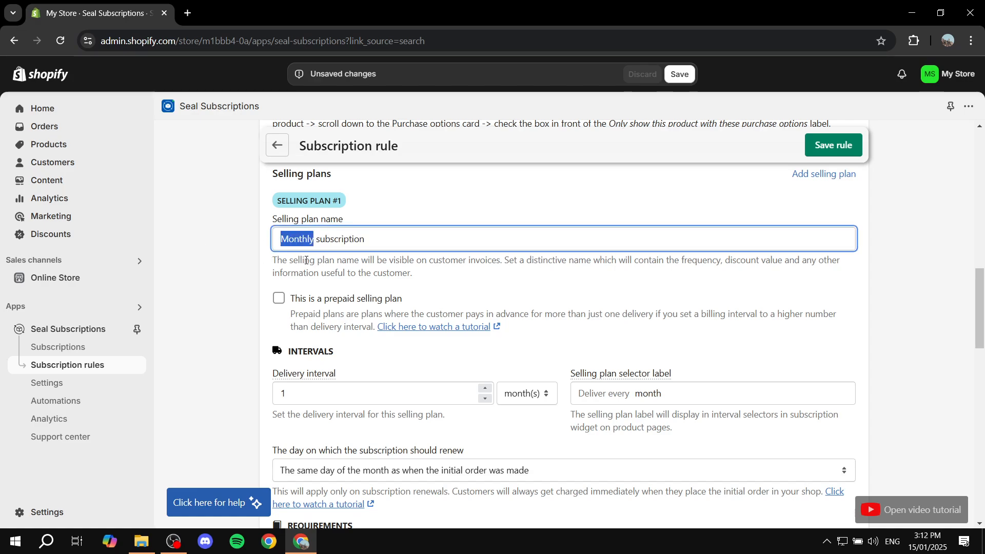
- Try week(s) as the delivery interval unit to check the selector label, and set the unit back to month(s)
click(541, 392)
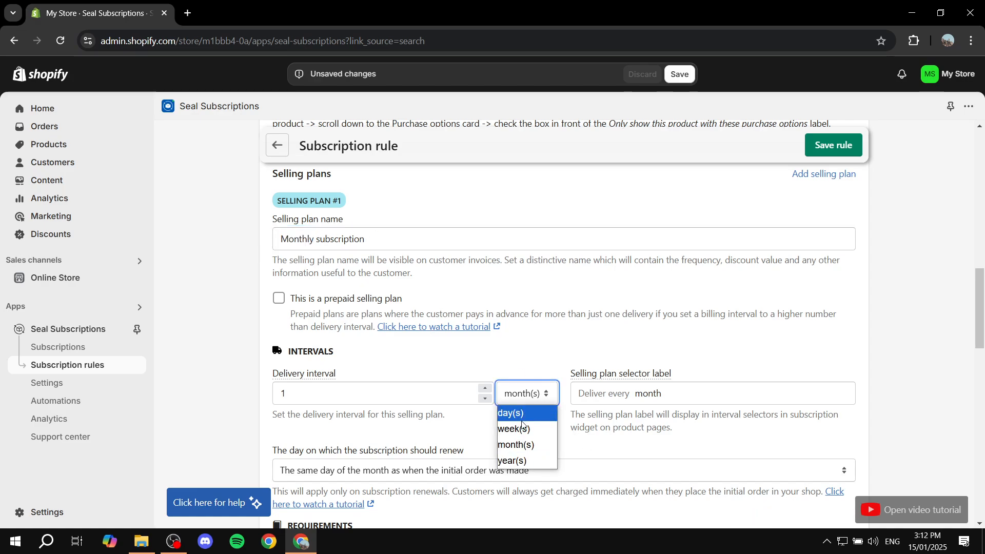
click(523, 427)
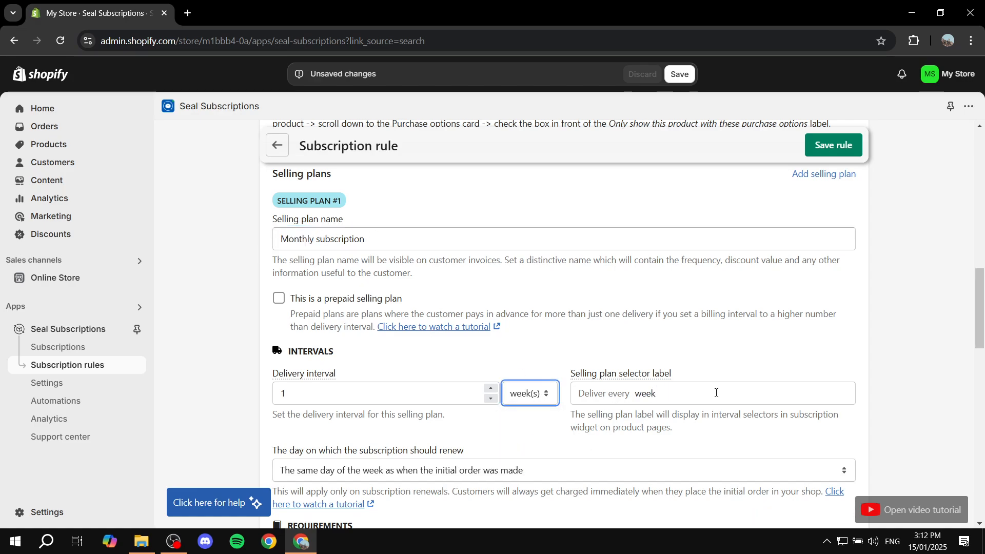
drag(622, 381, 671, 378)
click(650, 415)
click(529, 391)
click(525, 443)
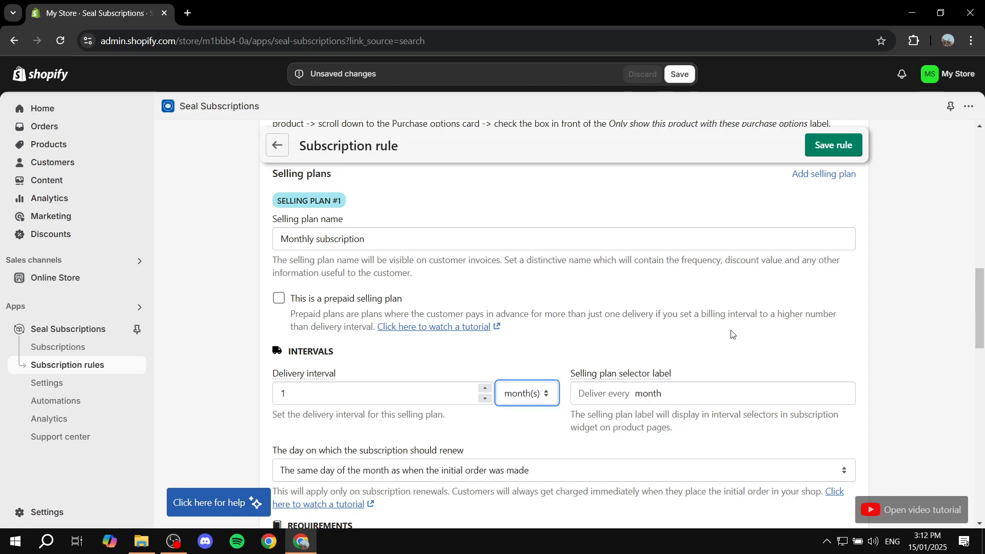
- Look through the choices for the day on which the monthly subscription should renew
scroll(901, 326, down, 3)
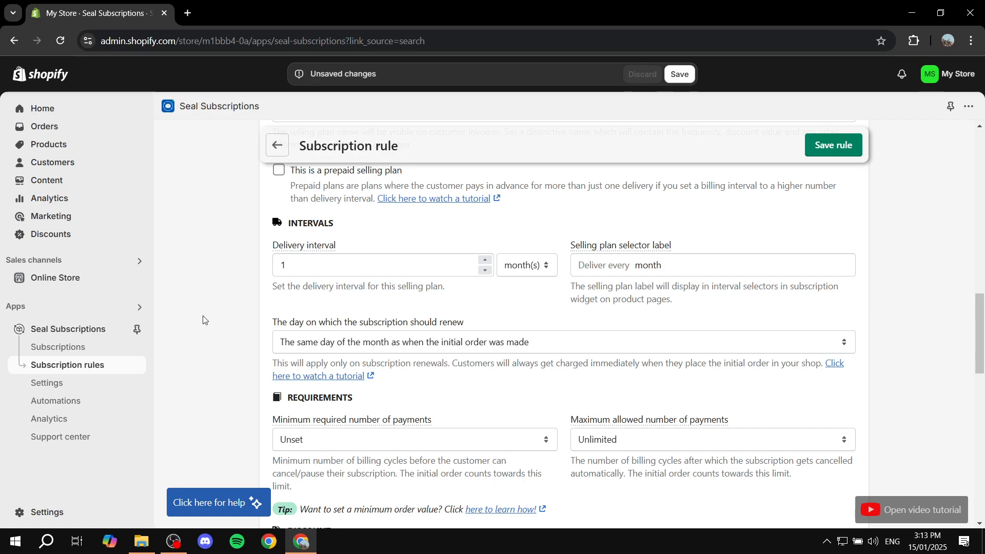
drag(267, 323, 478, 327)
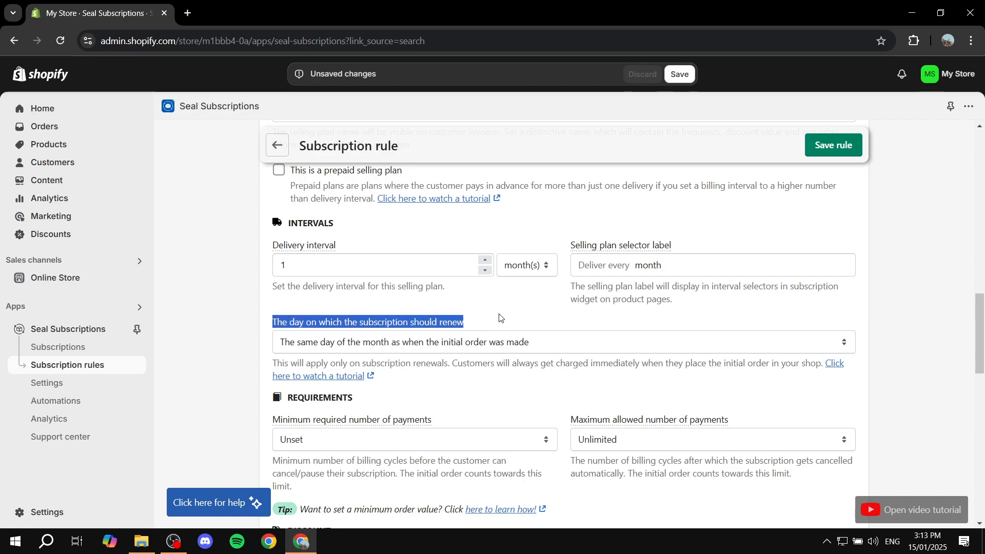
click(500, 317)
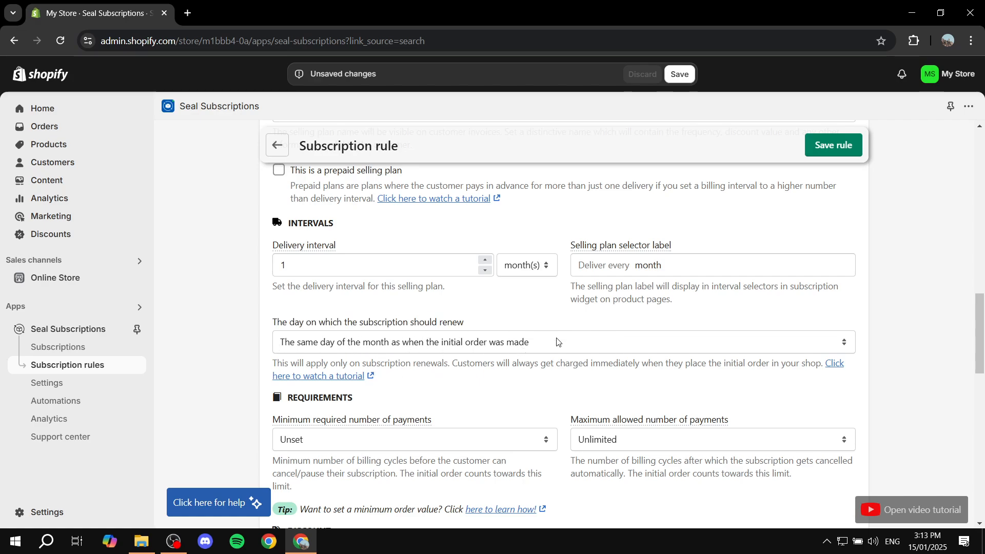
click(627, 342)
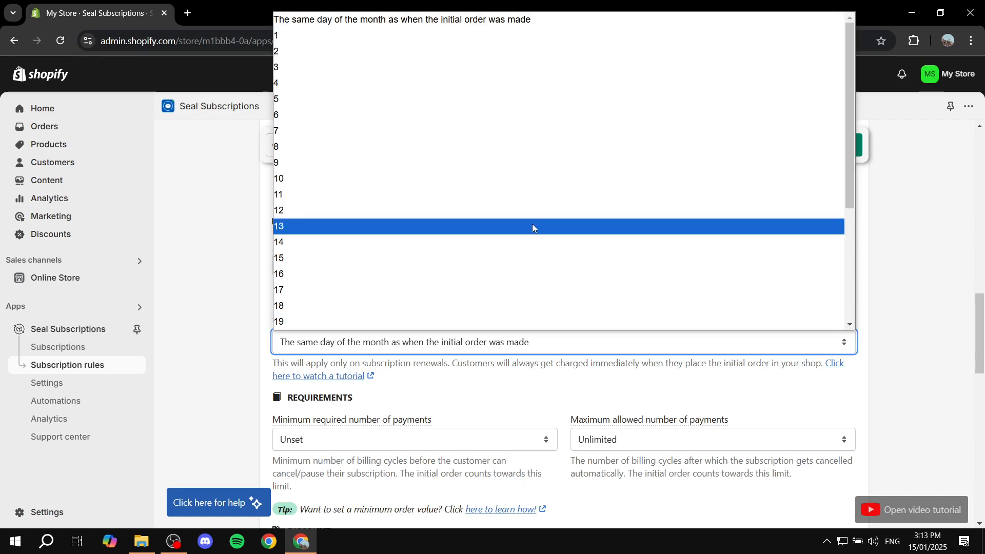
scroll(537, 215, down, 4)
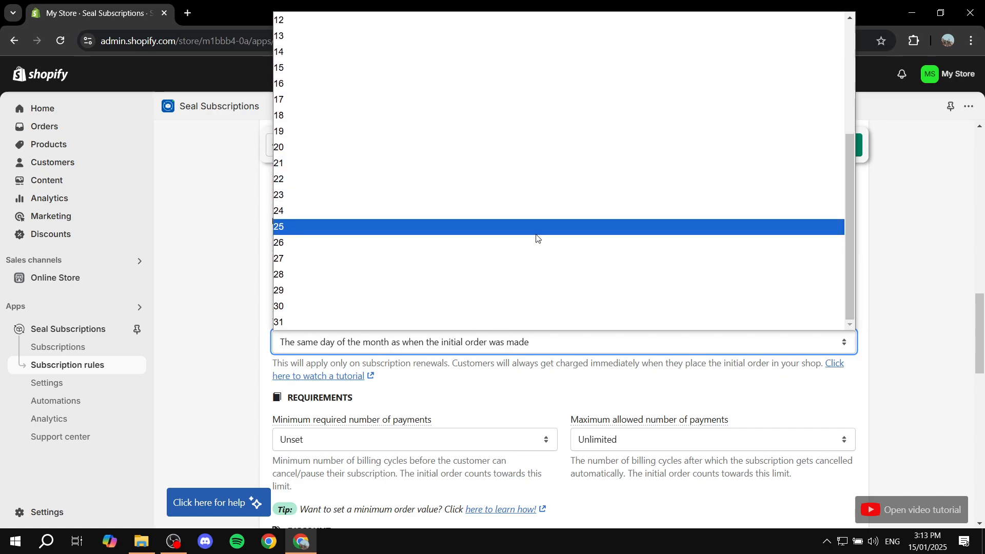
click(539, 347)
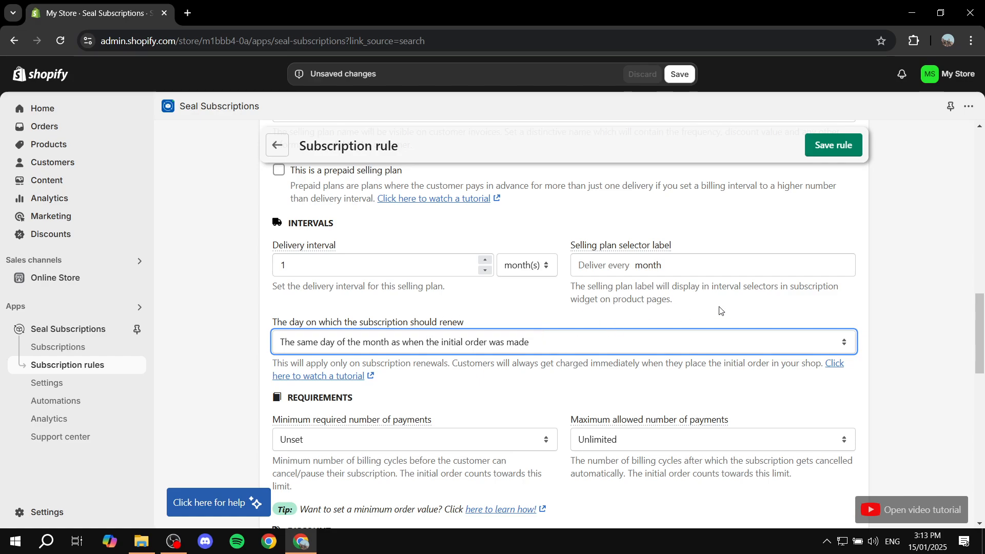
click(901, 285)
- Review the selling plan's requirements for the minimum required and maximum allowed number of payments
scroll(913, 334, down, 3)
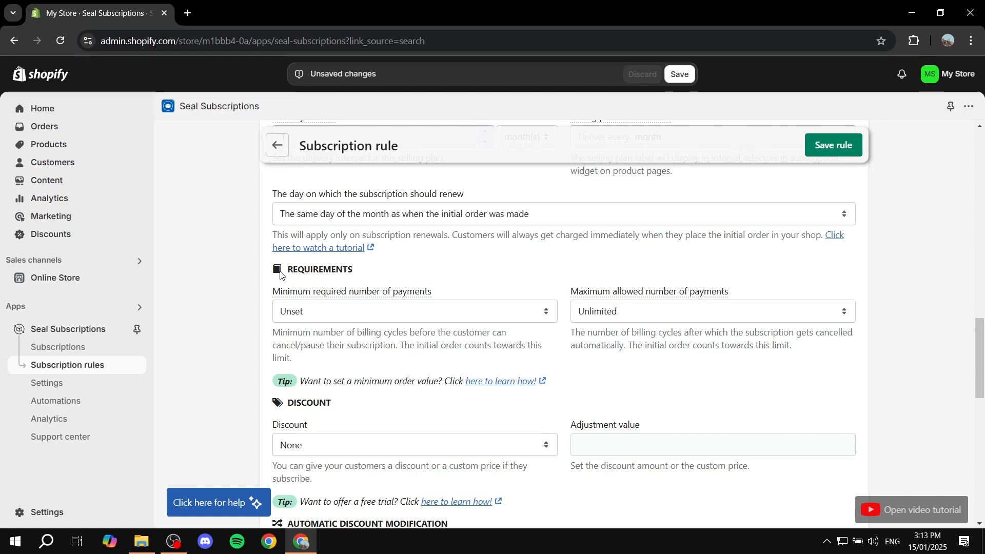
drag(286, 266, 376, 267)
click(376, 268)
drag(277, 292, 488, 294)
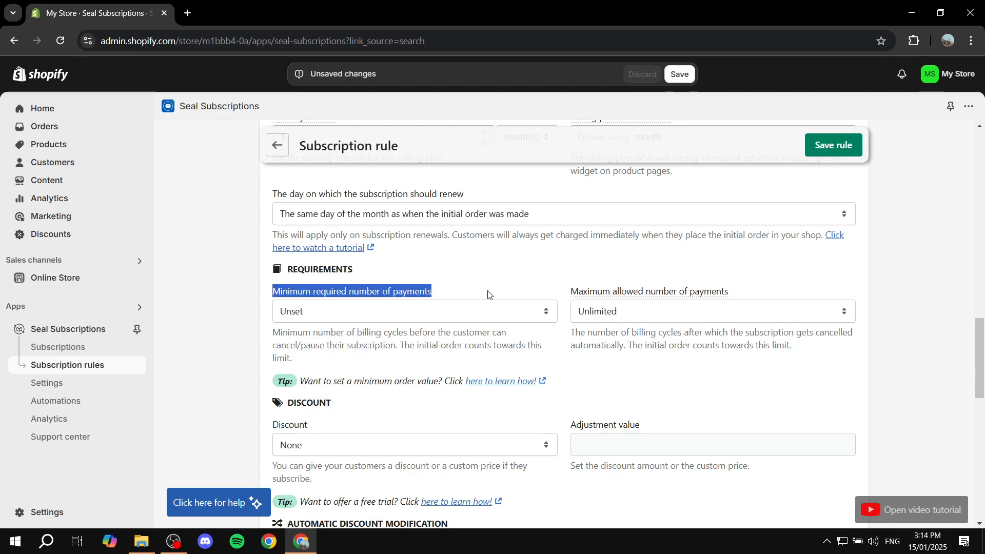
click(488, 292)
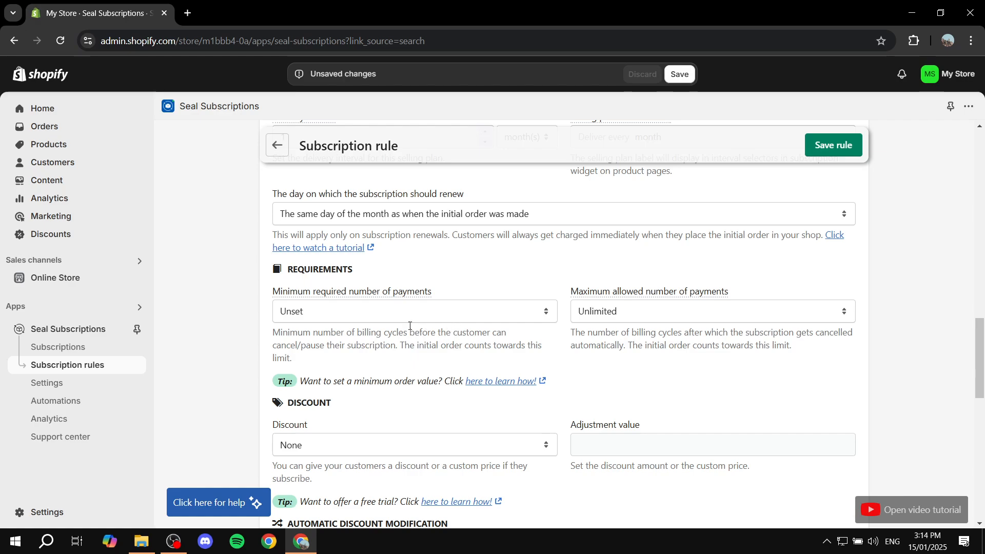
click(386, 313)
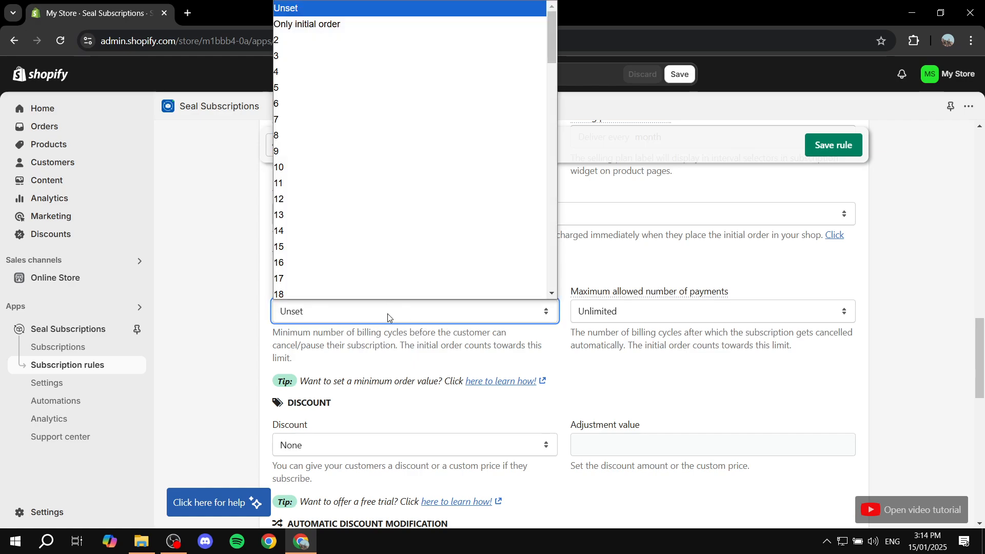
click(386, 313)
drag(570, 294, 750, 292)
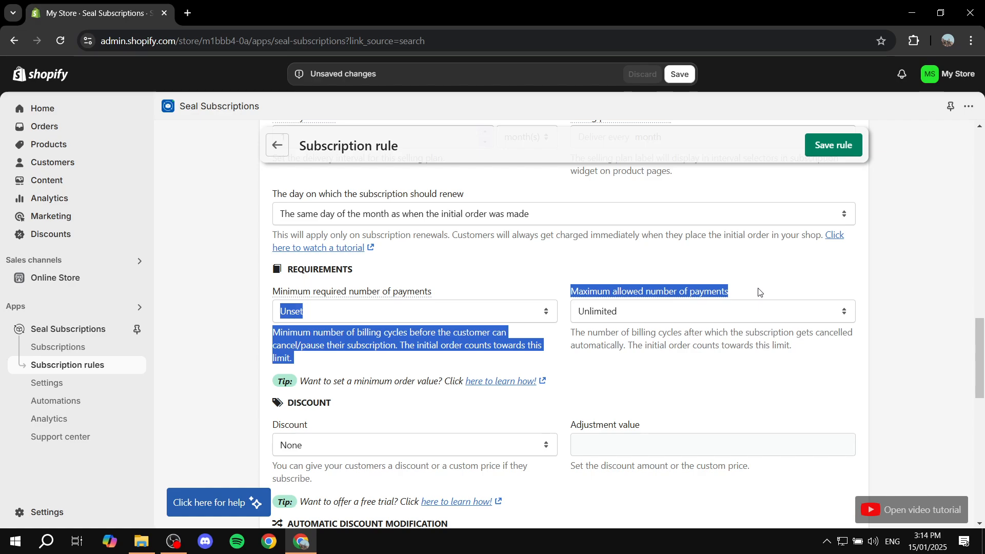
click(759, 292)
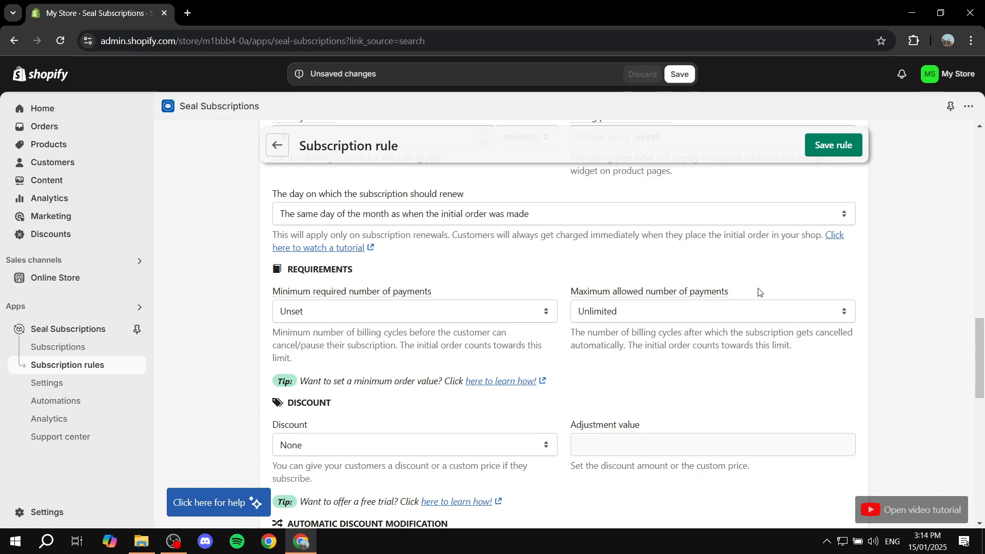
- Examine the available choices for the minimum required number of payments without picking a different one
click(389, 314)
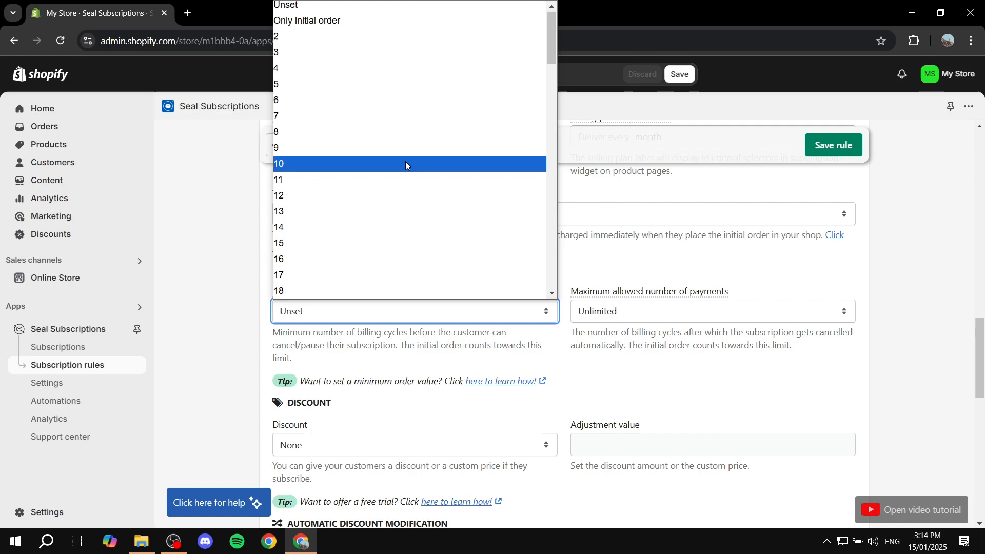
scroll(405, 161, up, 1)
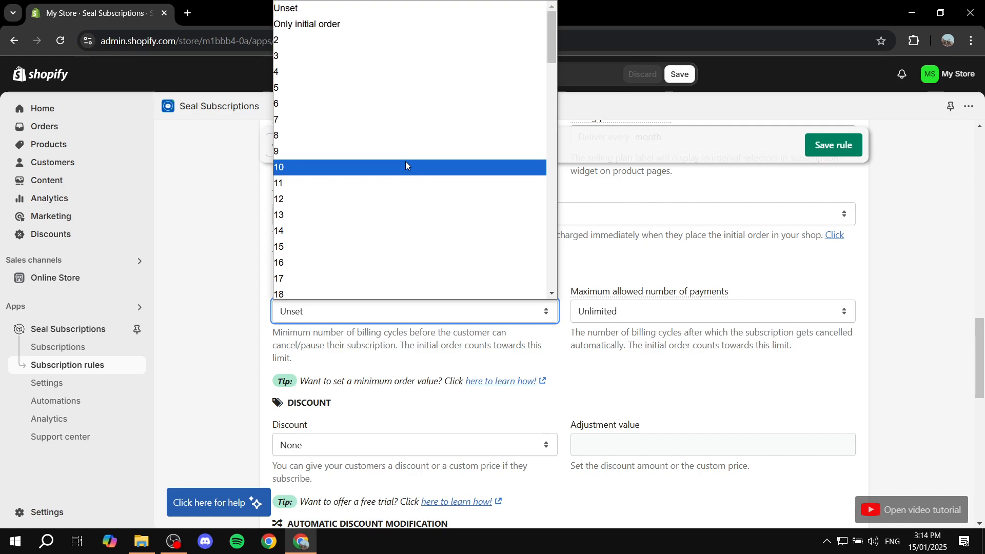
click(427, 315)
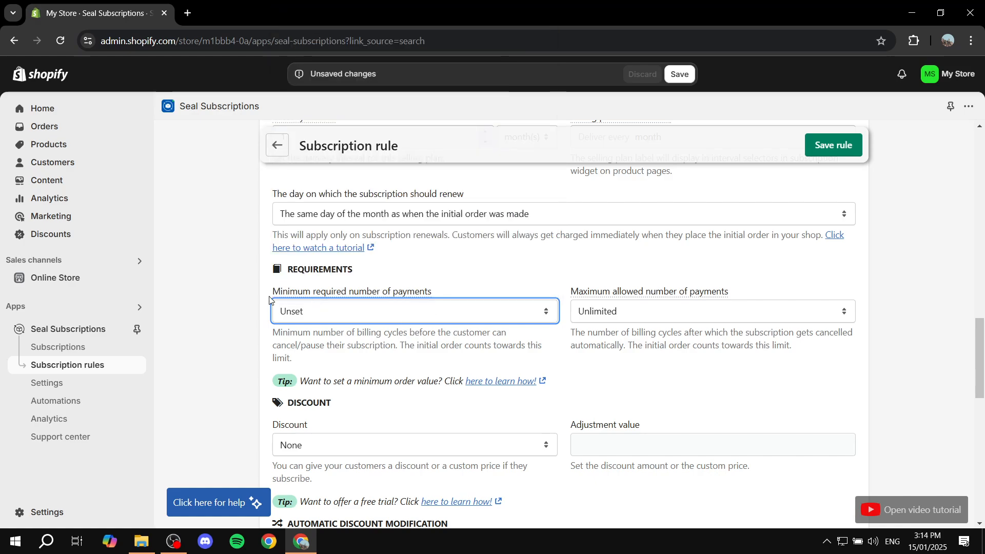
drag(269, 300, 482, 291)
click(479, 288)
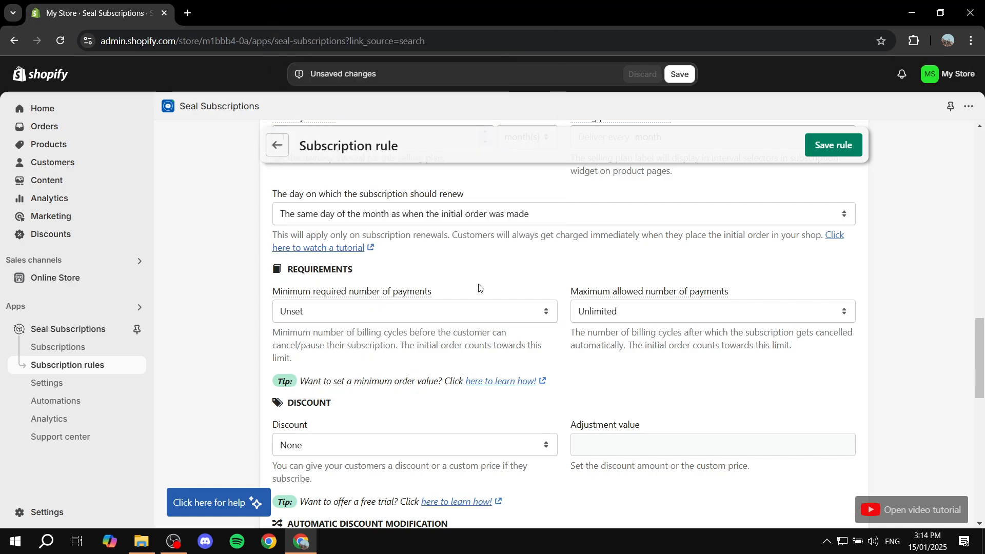
- Try 4 as the minimum required number of payments for the monthly plan, and set it back to Unset
click(445, 314)
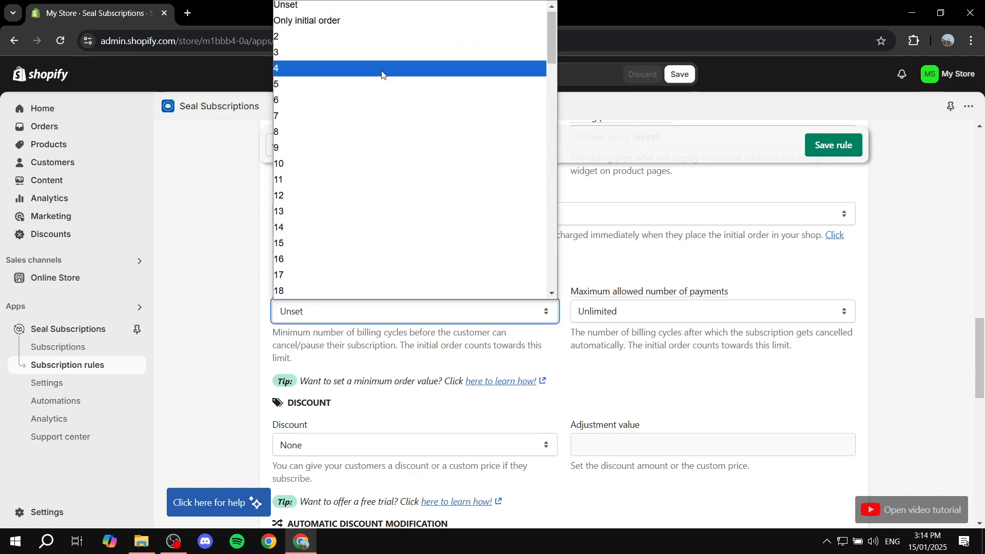
click(344, 70)
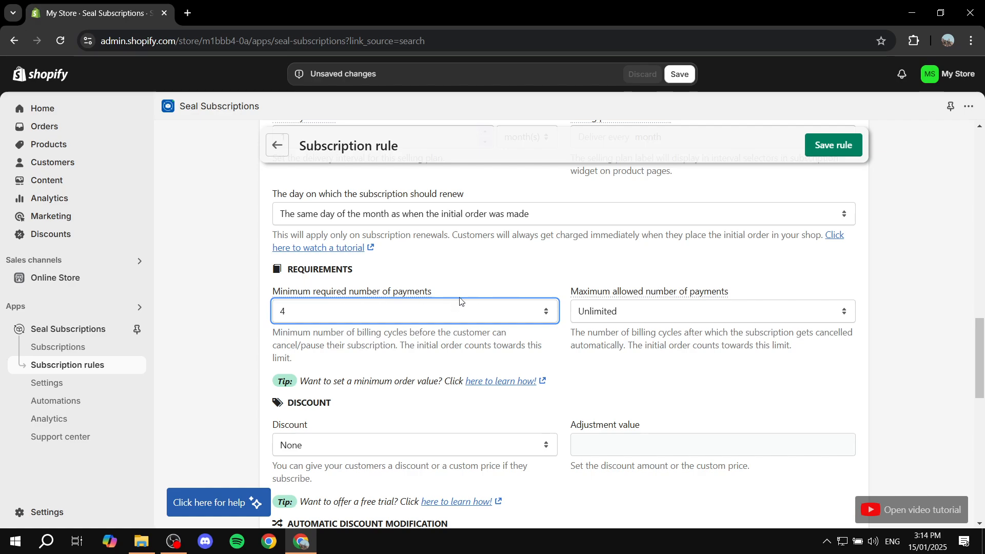
mouse_move(461, 294)
mouse_down()
mouse_move(368, 292)
mouse_move(260, 307)
mouse_move(472, 281)
mouse_up()
click(472, 286)
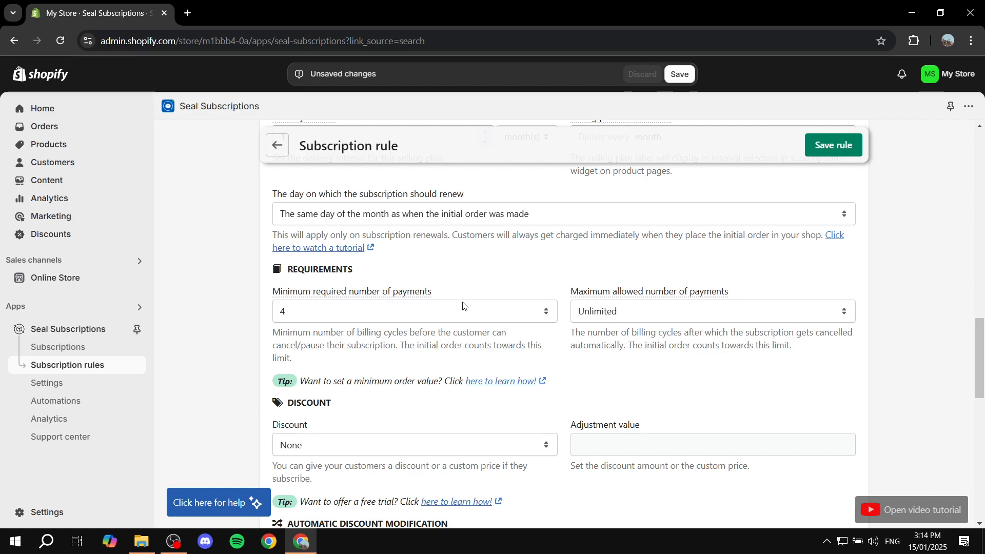
click(454, 316)
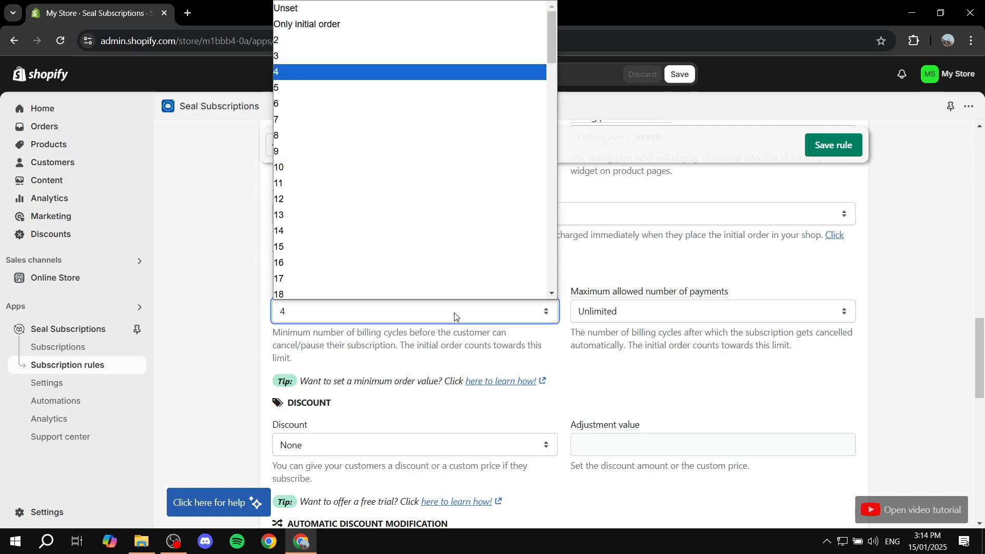
click(278, 10)
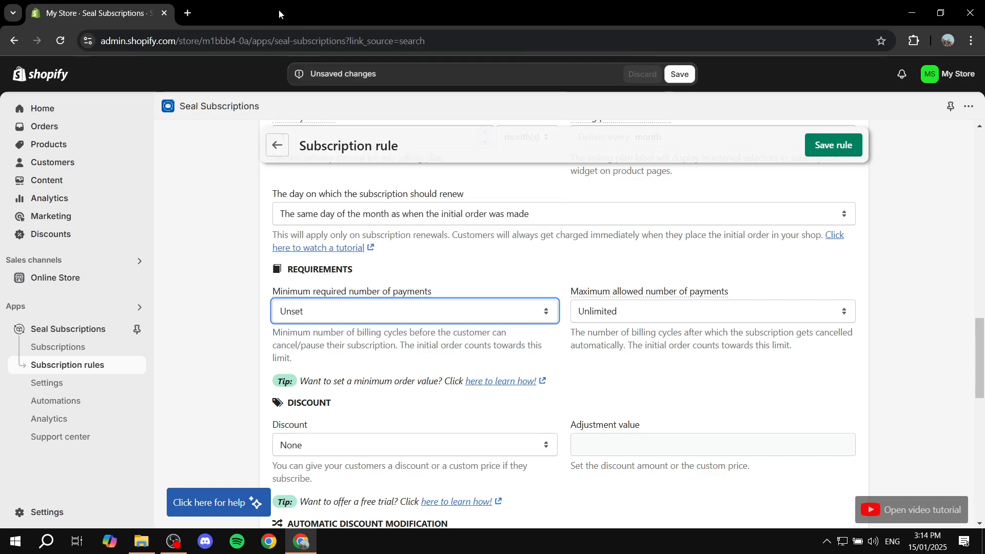
click(382, 315)
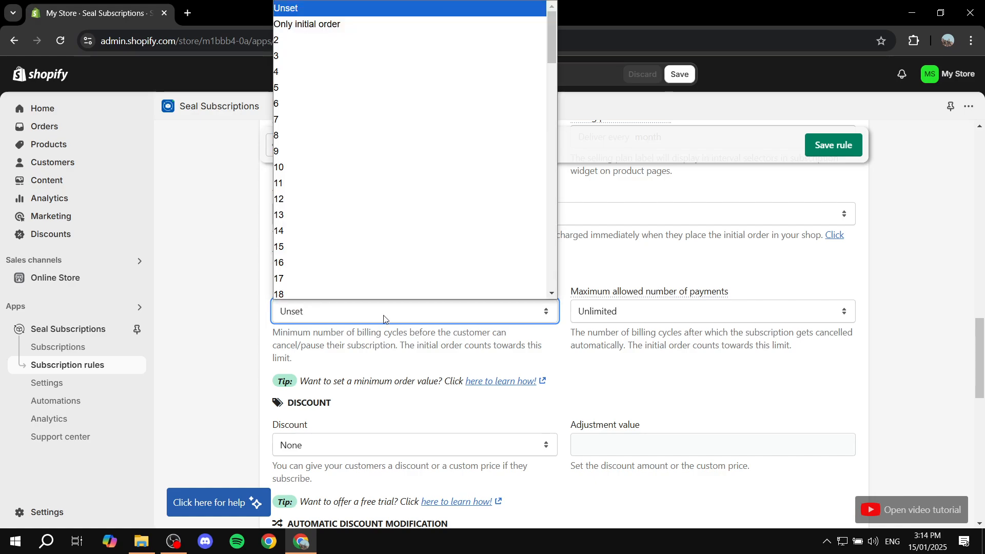
click(307, 8)
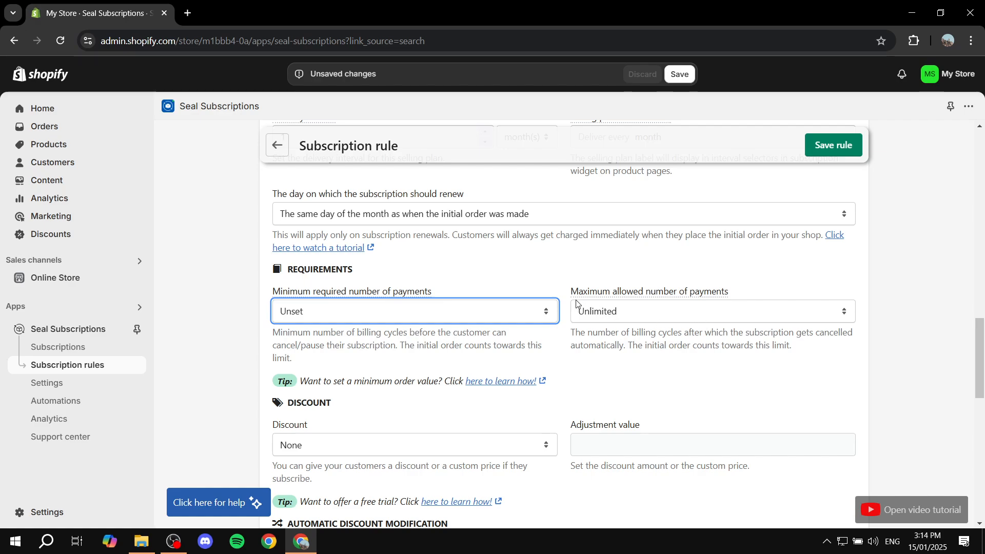
- Try 4 as the maximum allowed number of payments for the monthly plan, and set it back to Unlimited
drag(568, 291, 773, 290)
click(773, 291)
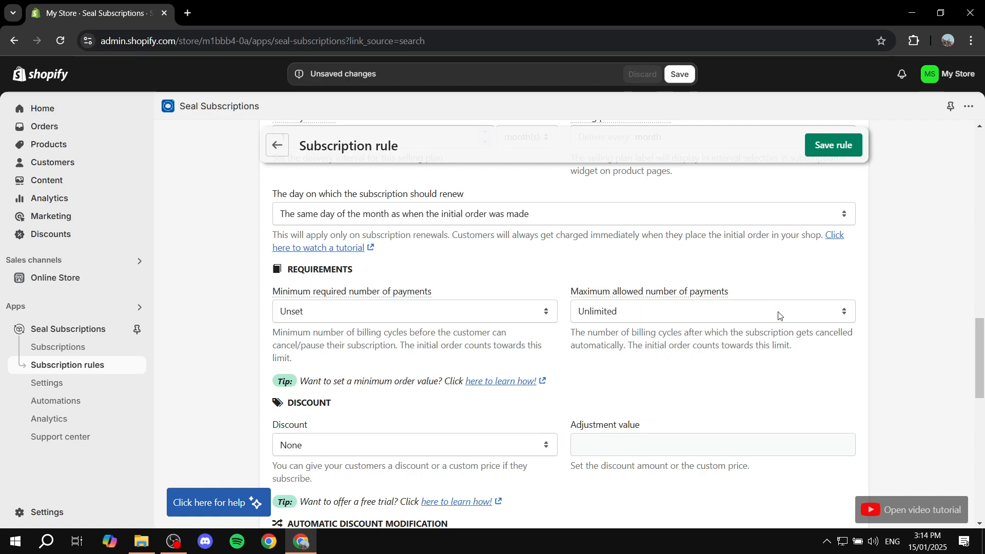
click(779, 315)
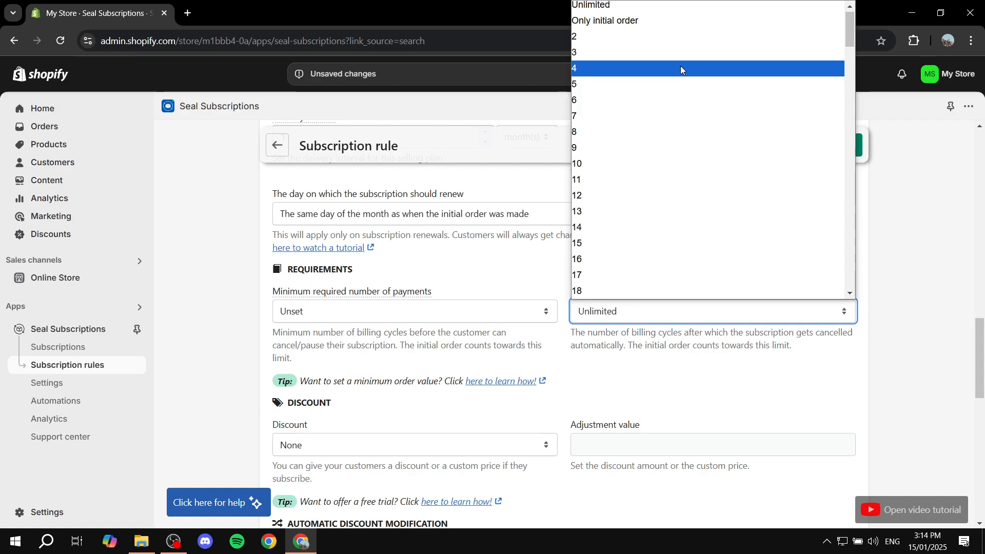
click(680, 68)
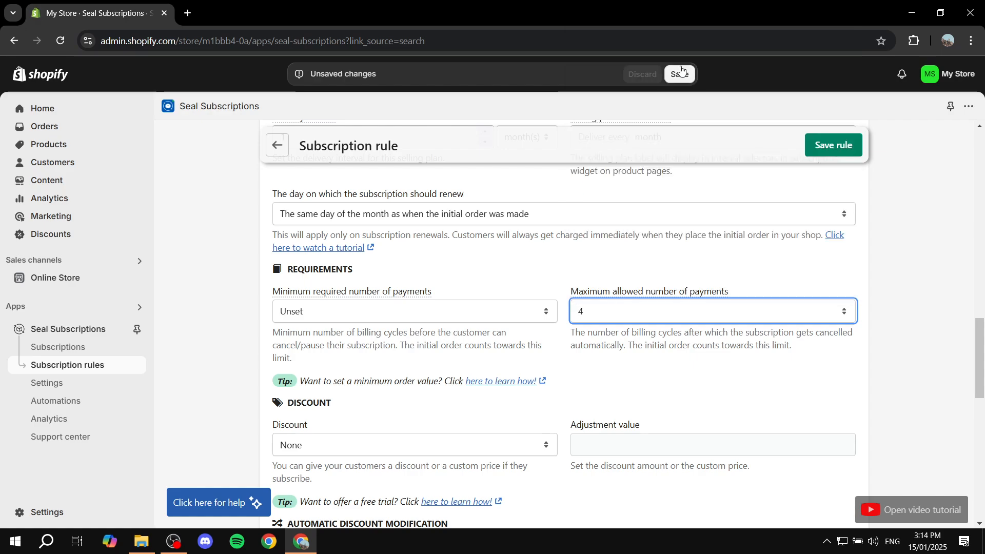
click(675, 317)
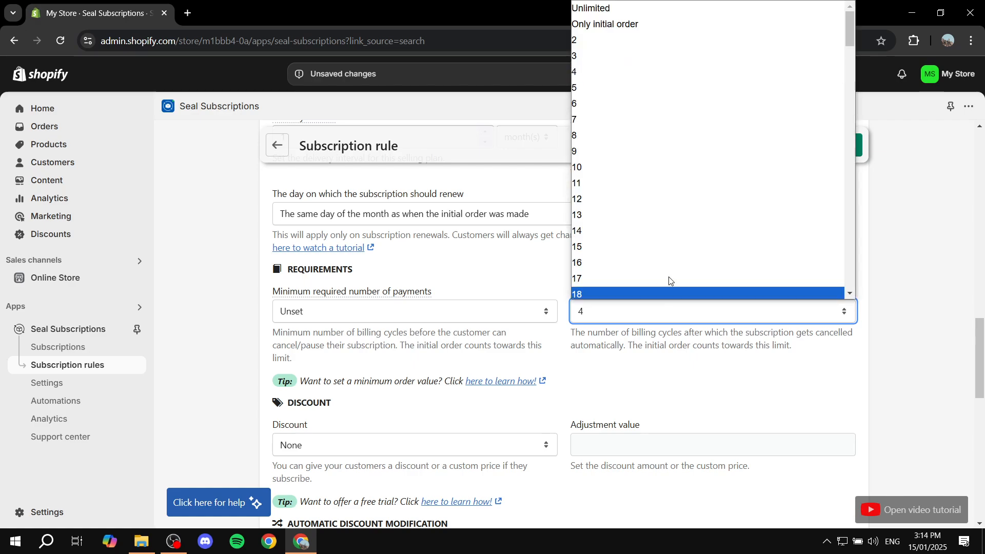
click(626, 7)
click(865, 343)
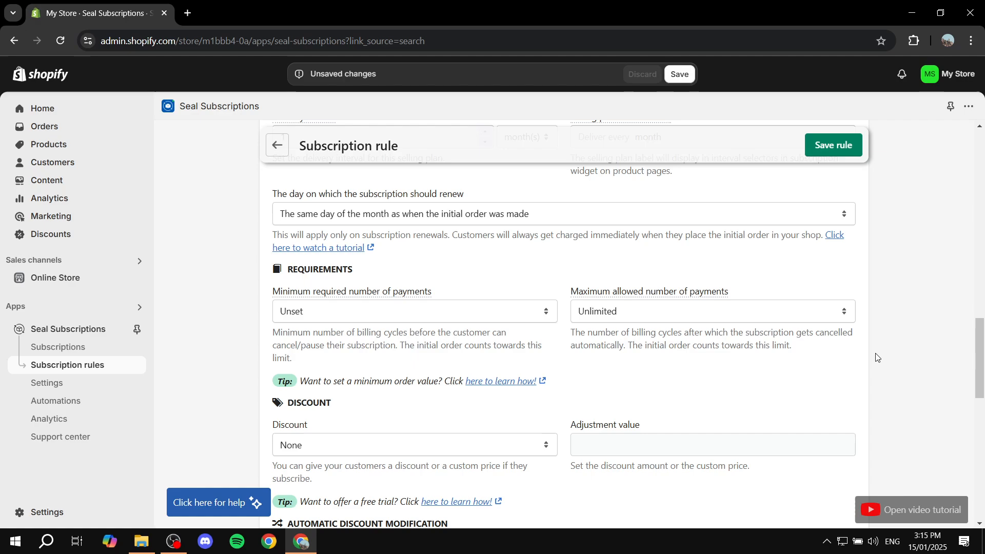
- Give the monthly selling plan a percentage discount with an adjustment value of 10%
scroll(875, 354, down, 3)
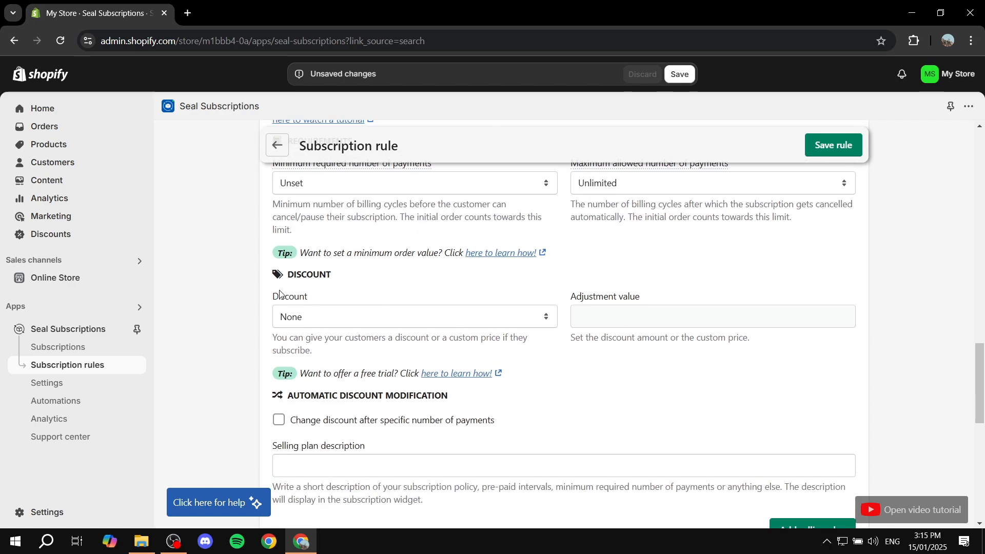
drag(296, 271, 370, 262)
click(356, 278)
click(348, 316)
click(370, 373)
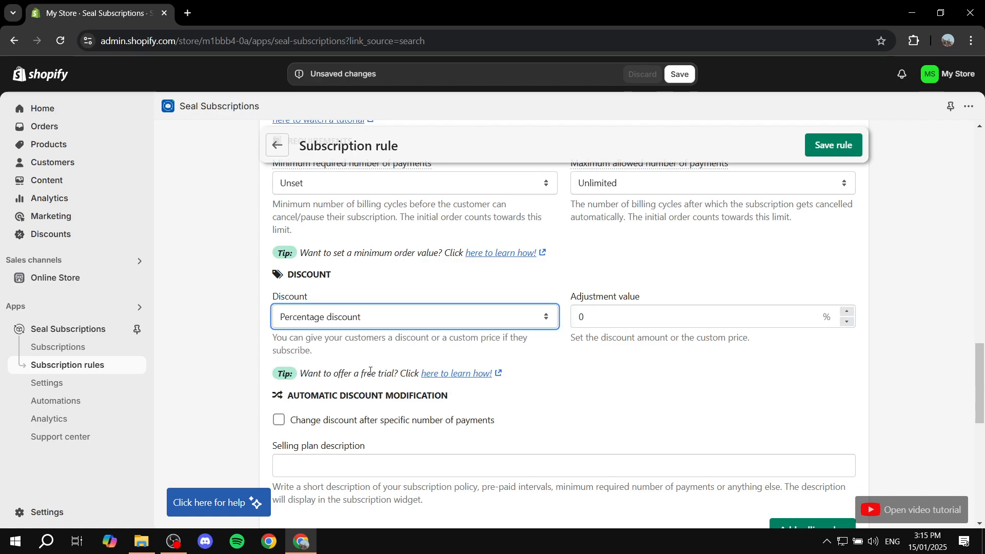
click(361, 326)
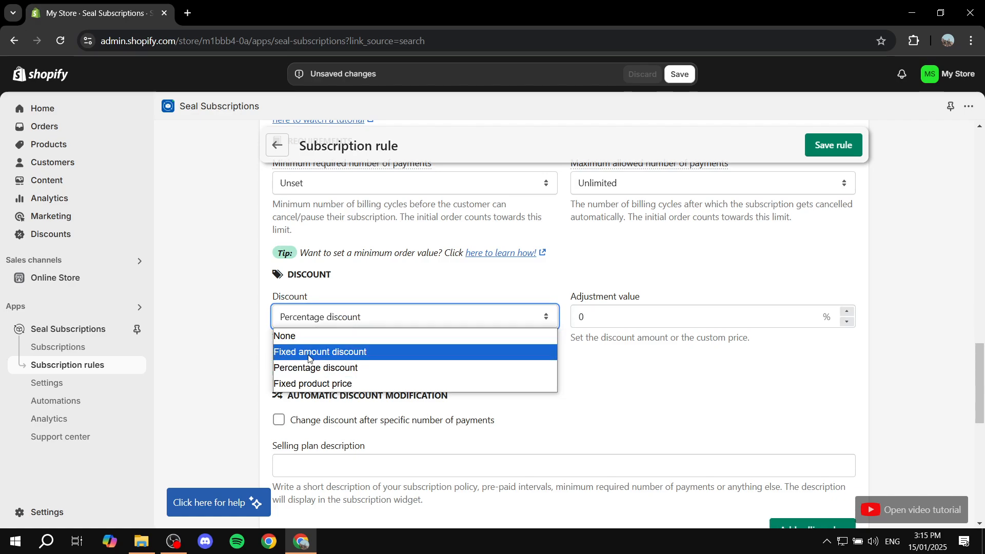
click(365, 368)
click(621, 314)
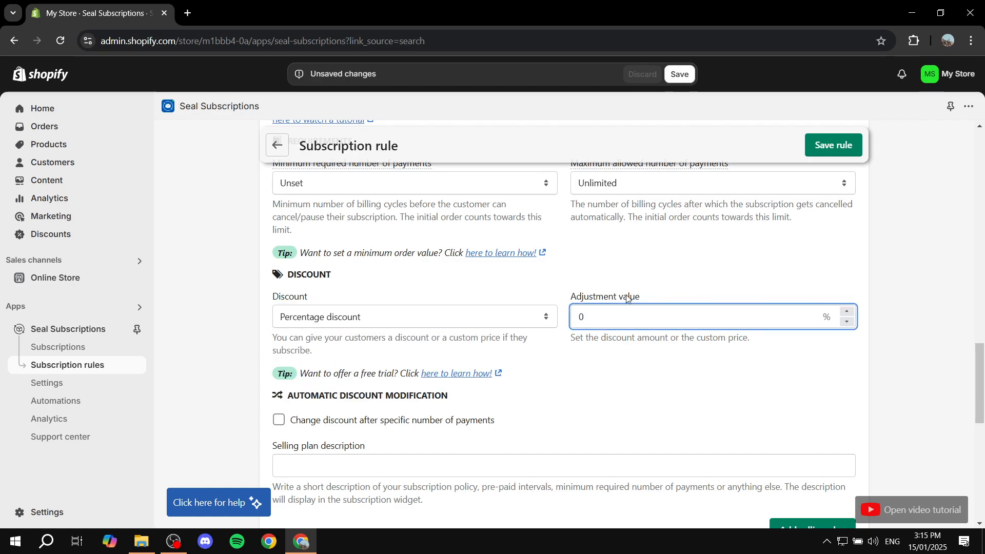
key(BackSpace)
text(10)
click(829, 362)
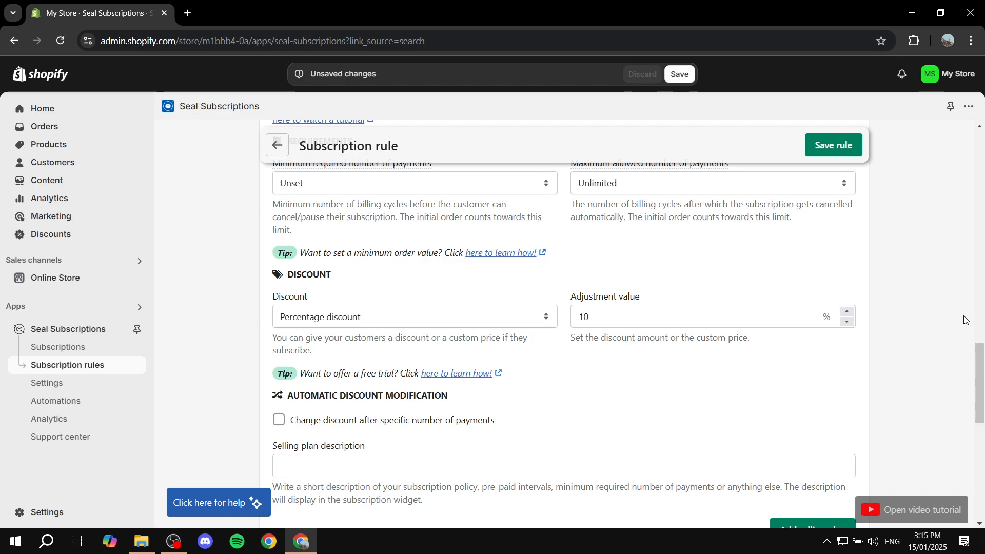
- Try the automatic discount change after a specific number of payments, and leave the option turned off
scroll(965, 320, down, 1)
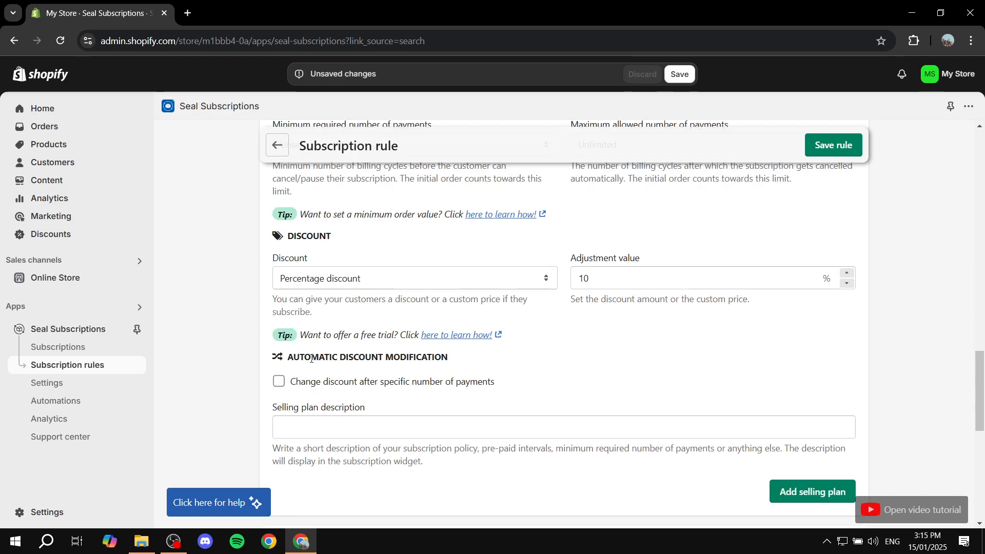
drag(290, 357, 472, 352)
click(463, 365)
click(373, 384)
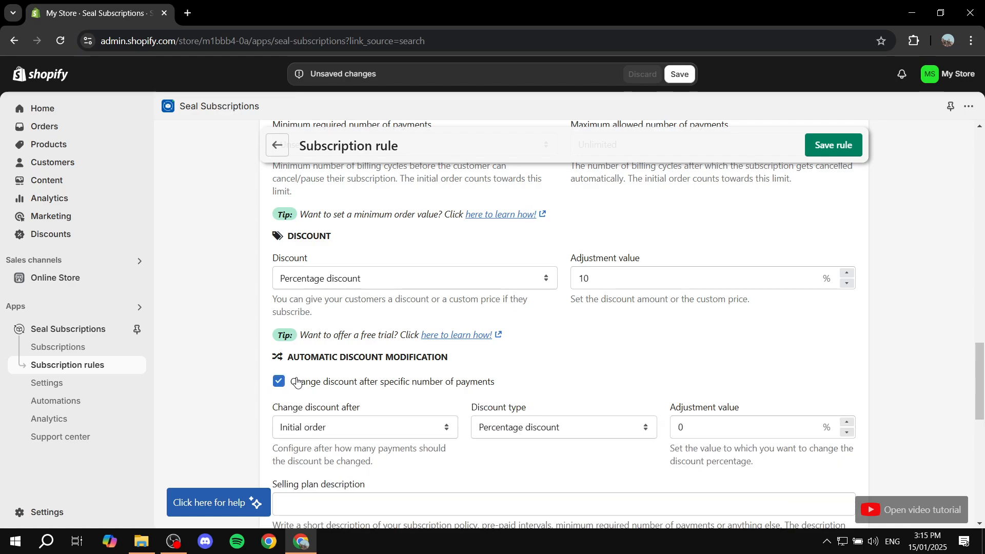
scroll(651, 374, down, 1)
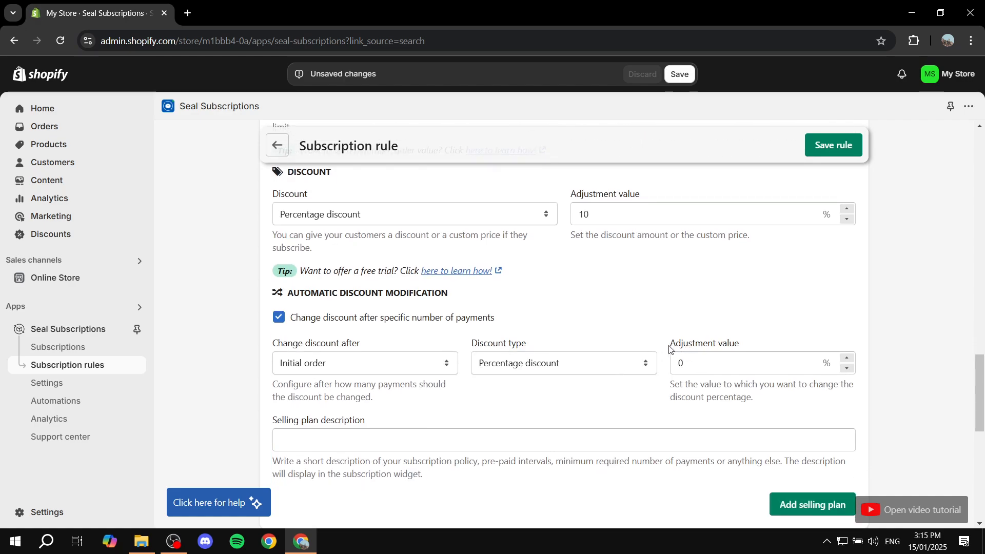
drag(669, 349, 773, 338)
click(234, 359)
click(371, 322)
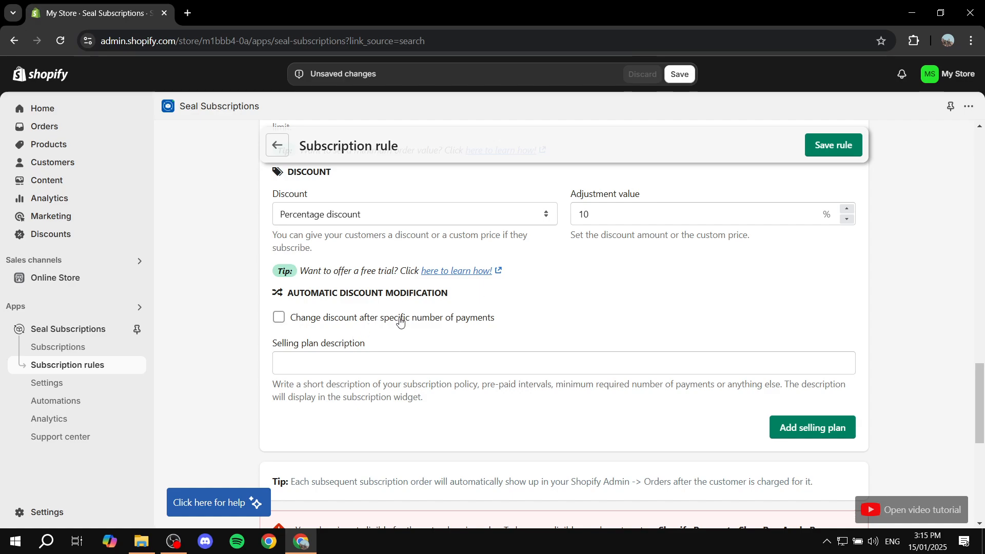
double_click(620, 220)
click(691, 268)
click(382, 320)
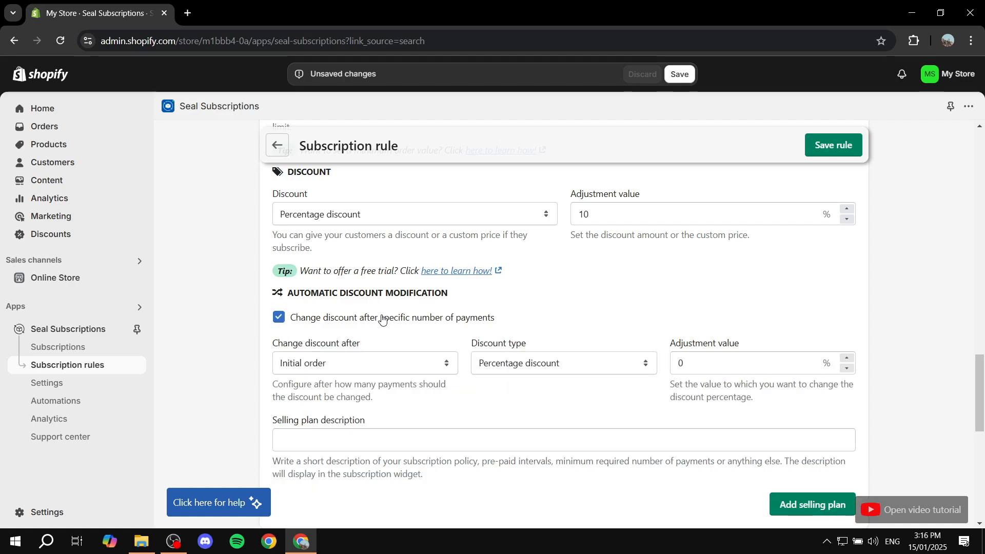
click(417, 316)
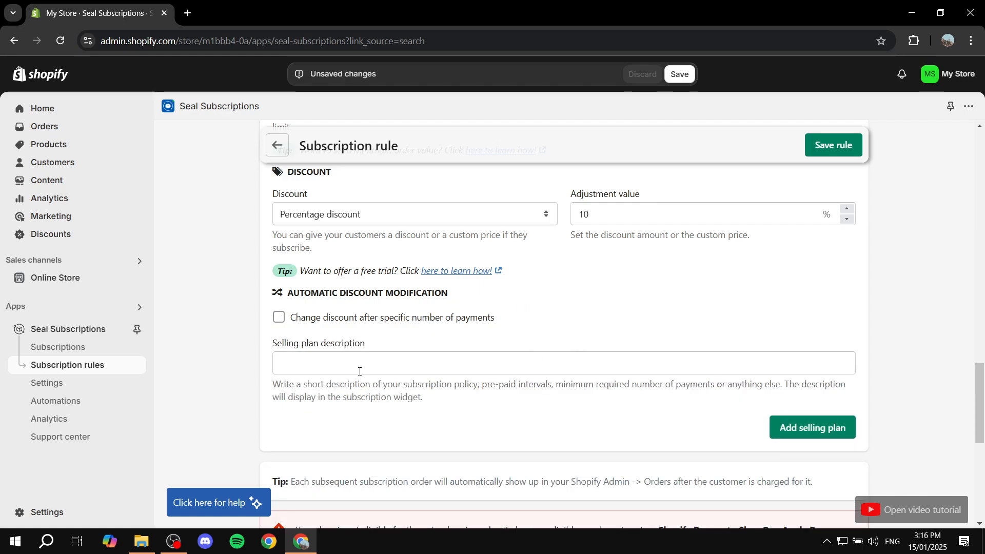
- Enter OOUHATOHAOT as the selling plan description of the monthly plan
click(277, 360)
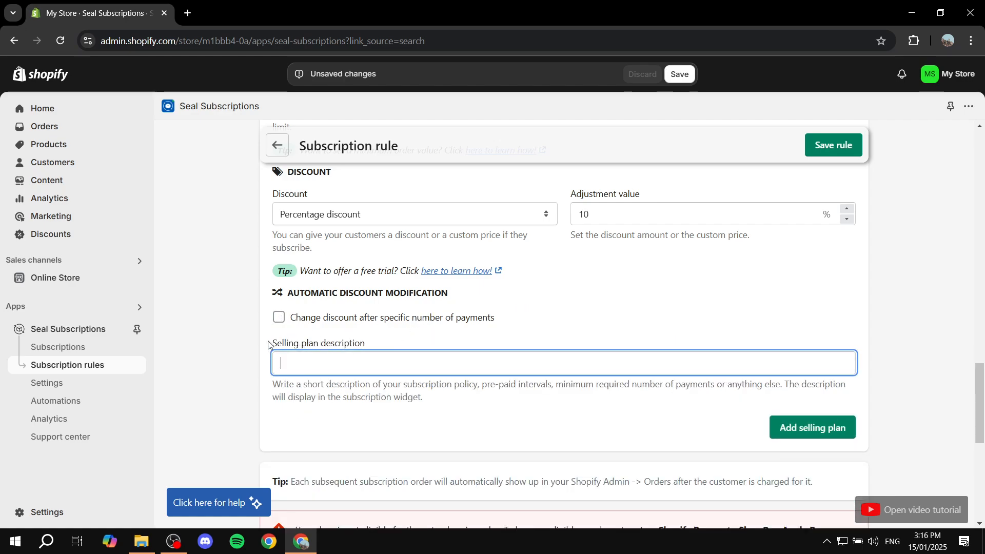
drag(268, 344, 380, 338)
click(505, 332)
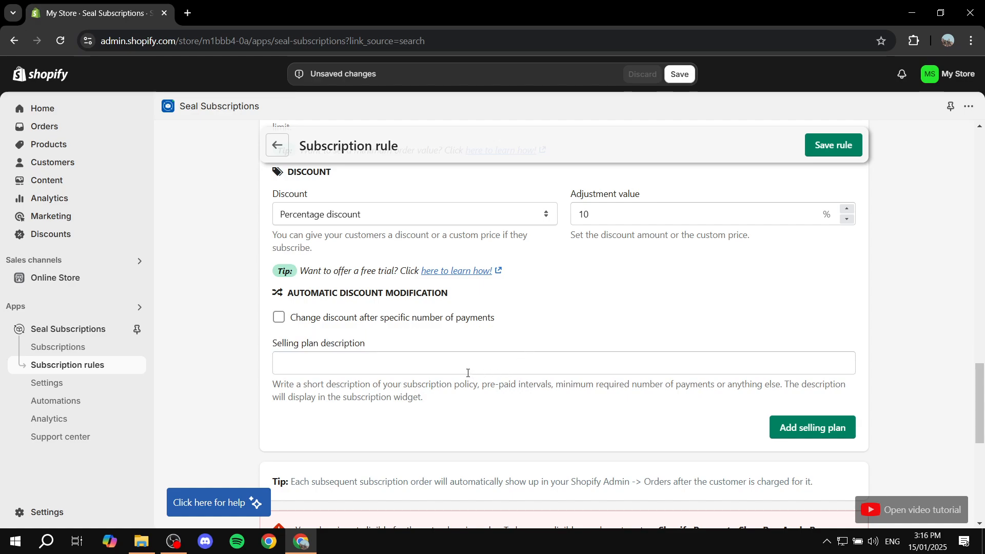
click(384, 369)
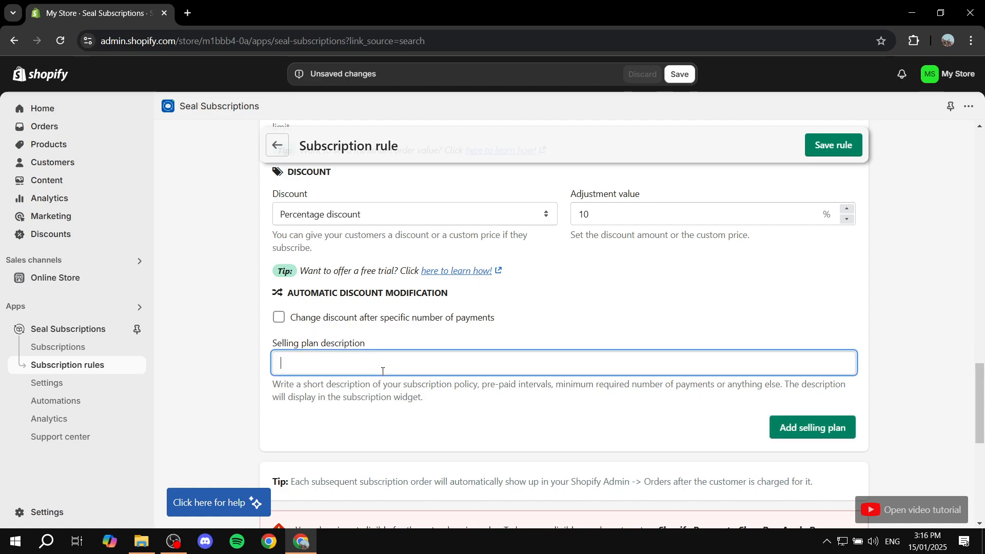
text(OOUHATOHAOT)
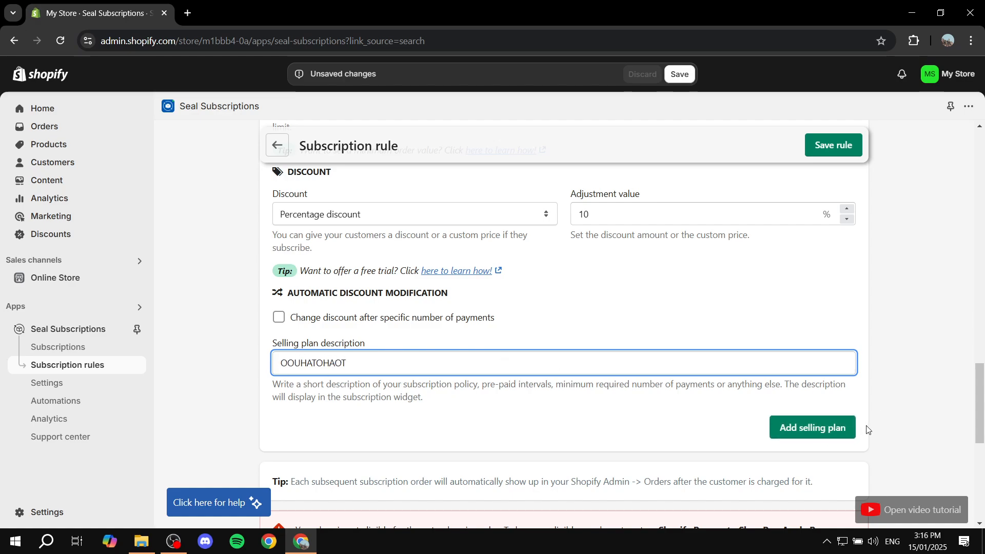
- Add a second selling plan to the subscription rule and look over the rule's products and plans
click(831, 425)
scroll(917, 400, down, 3)
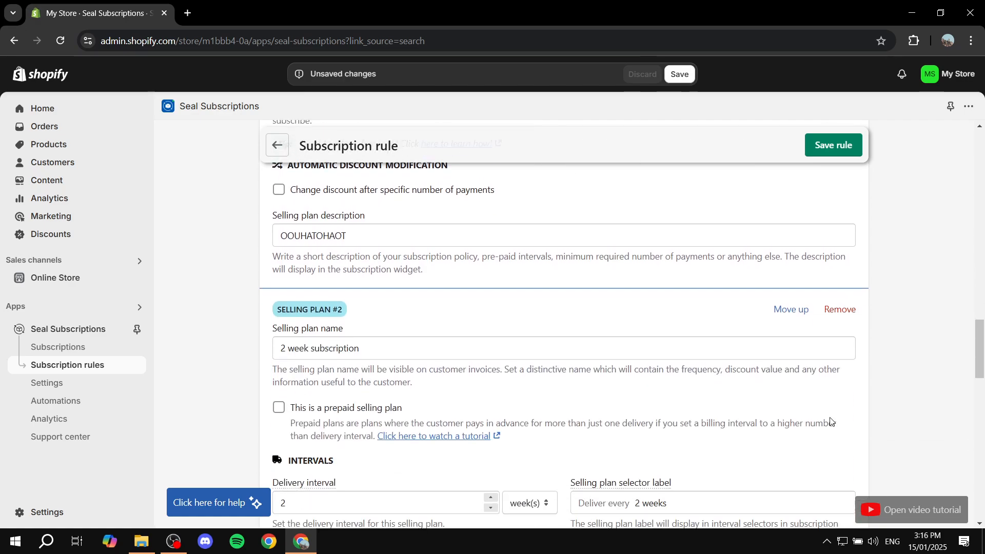
scroll(750, 305, up, 7)
scroll(619, 354, up, 10)
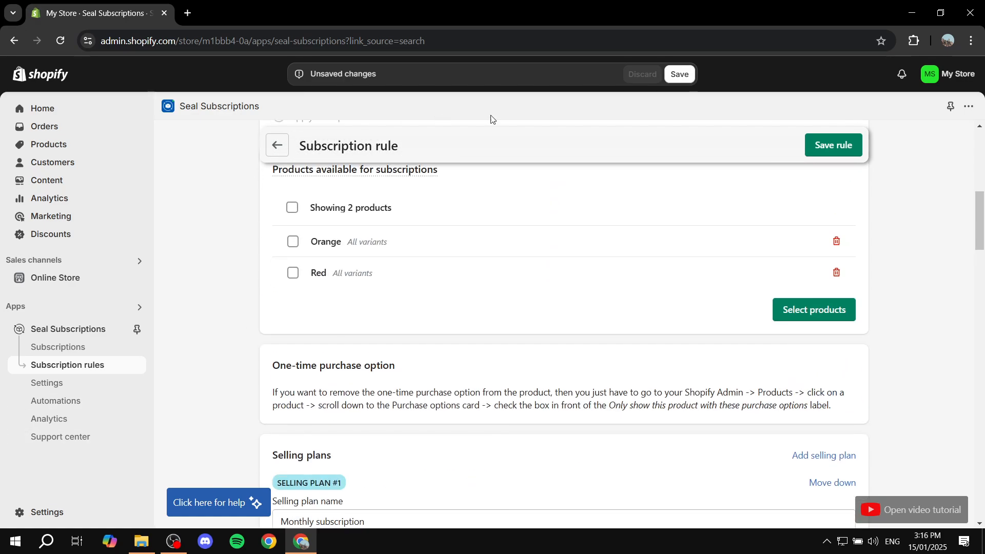
scroll(592, 273, down, 5)
scroll(593, 273, down, 15)
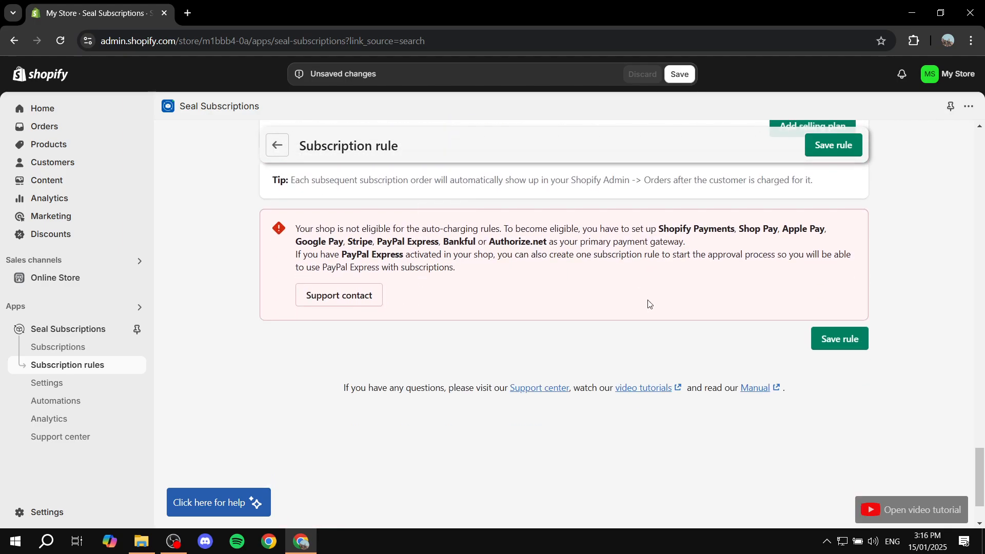
scroll(681, 338, up, 7)
scroll(804, 366, down, 4)
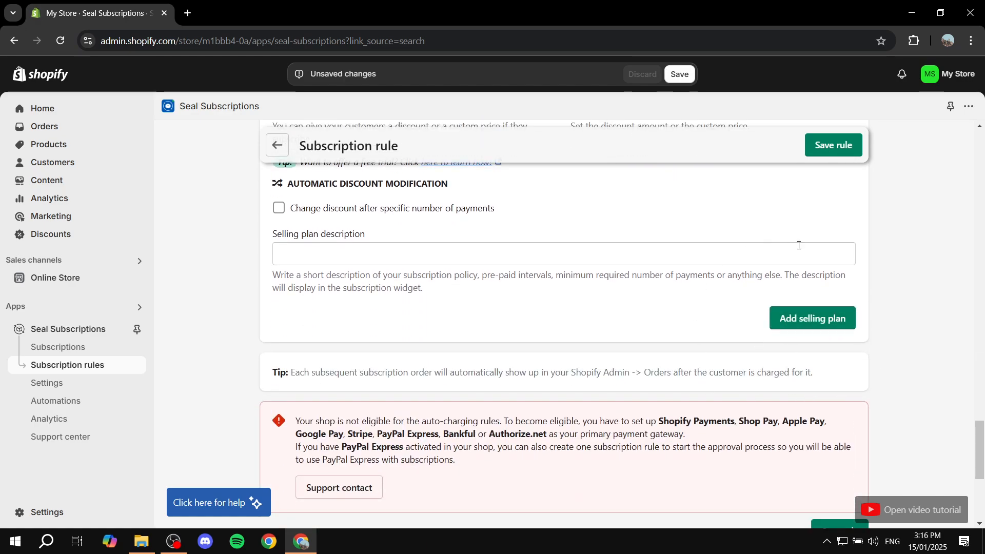
- Save the subscription rule and dismiss the subscription widget check without answering it
click(837, 147)
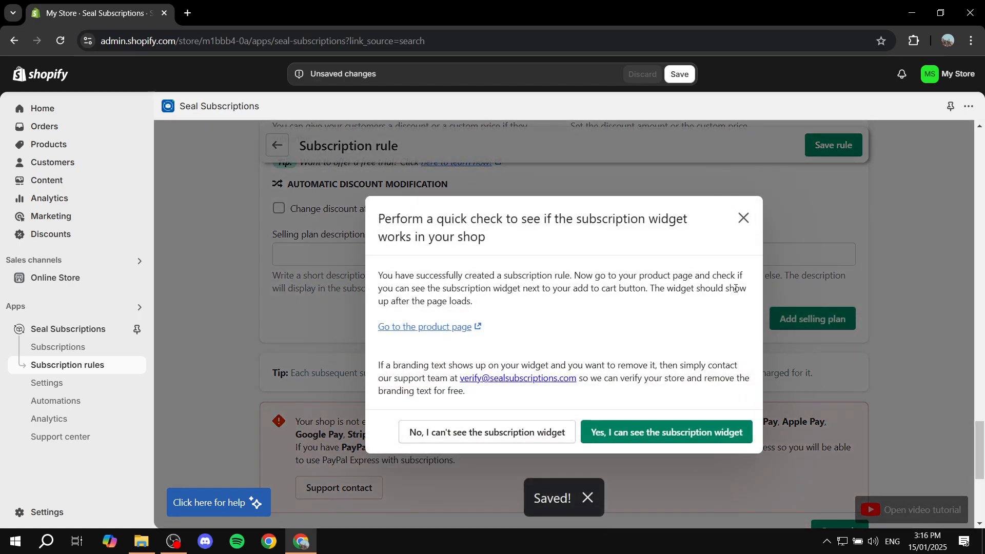
click(741, 219)
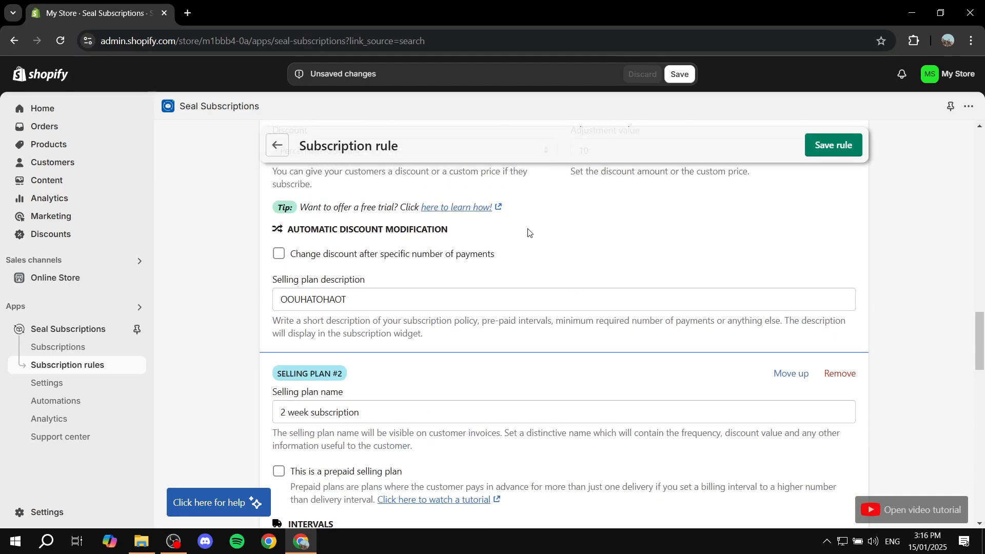
scroll(529, 233, up, 20)
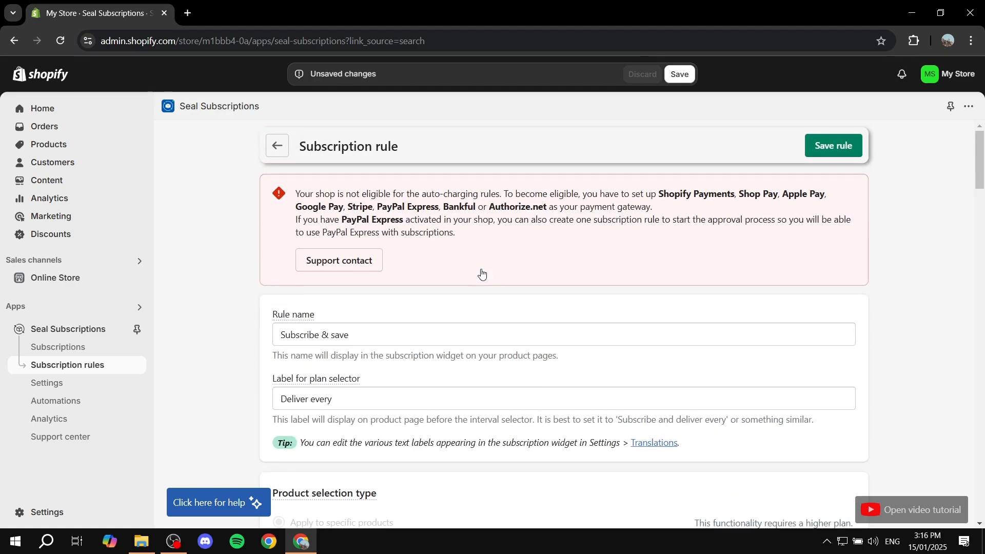
scroll(481, 273, down, 5)
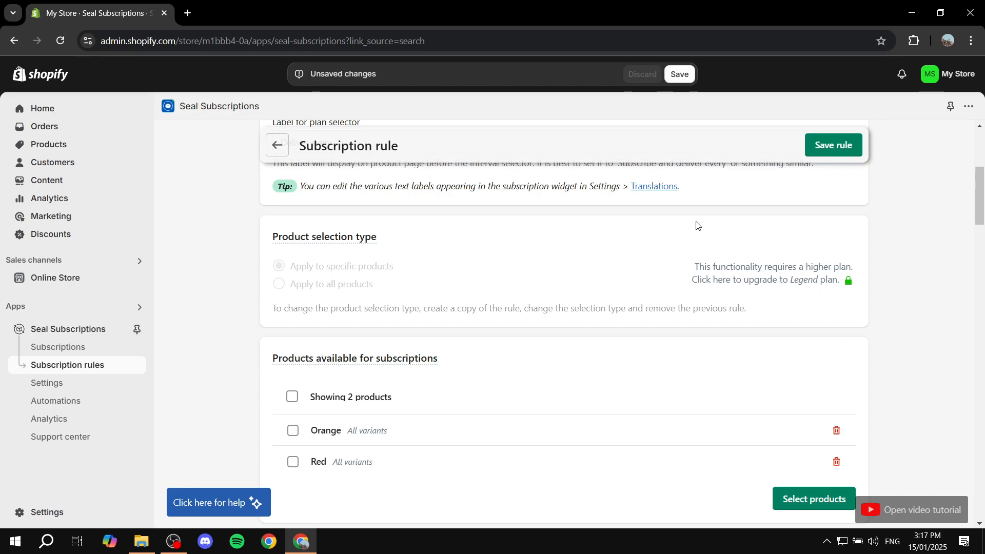
- Save the subscription rule again and return to the list of subscription rules
click(833, 145)
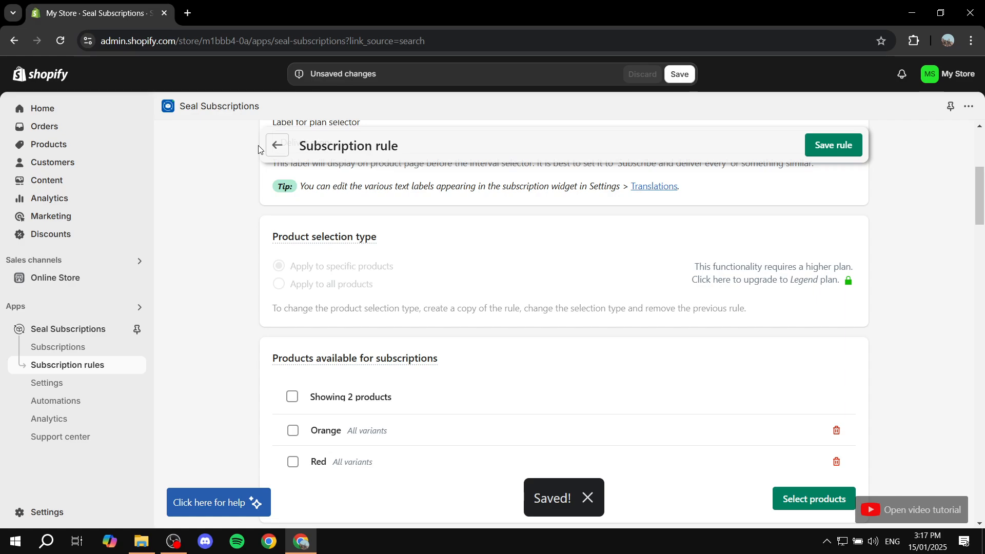
click(277, 145)
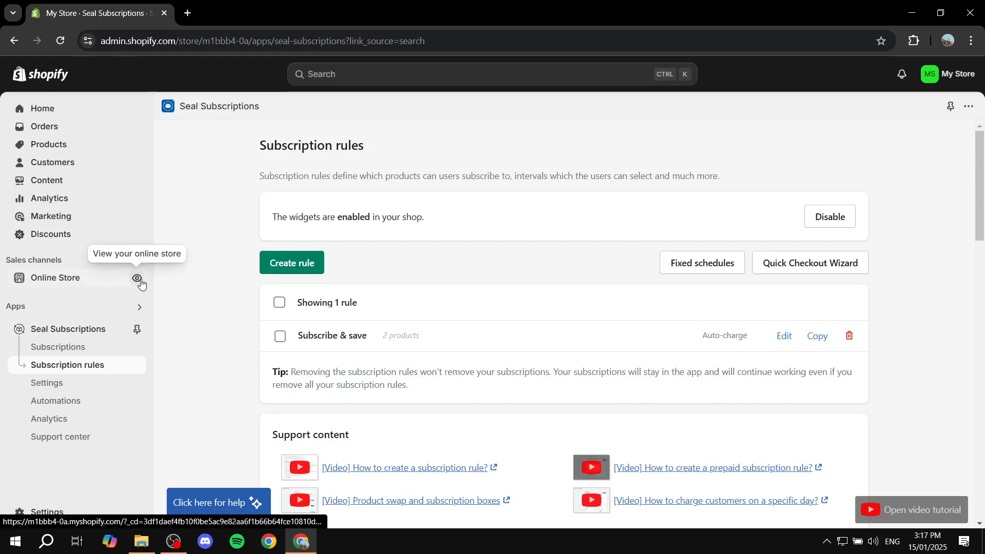
- View the online store and open the product page of Orange from the featured products
click(137, 279)
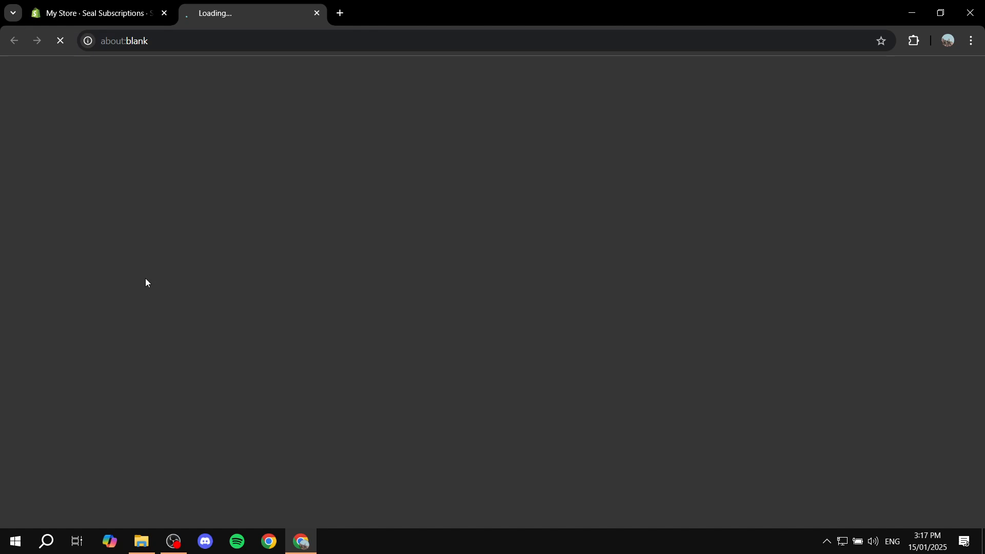
scroll(146, 275, down, 10)
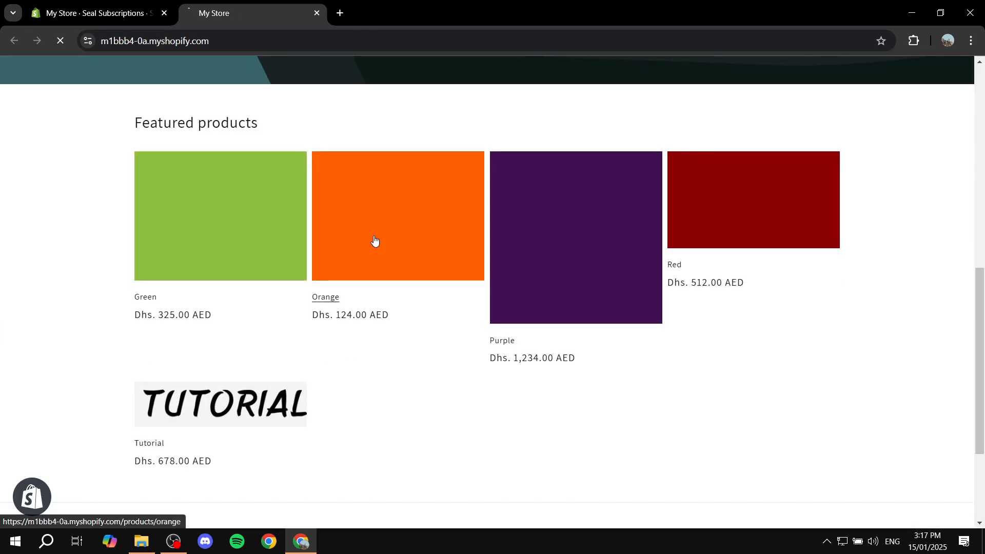
click(434, 248)
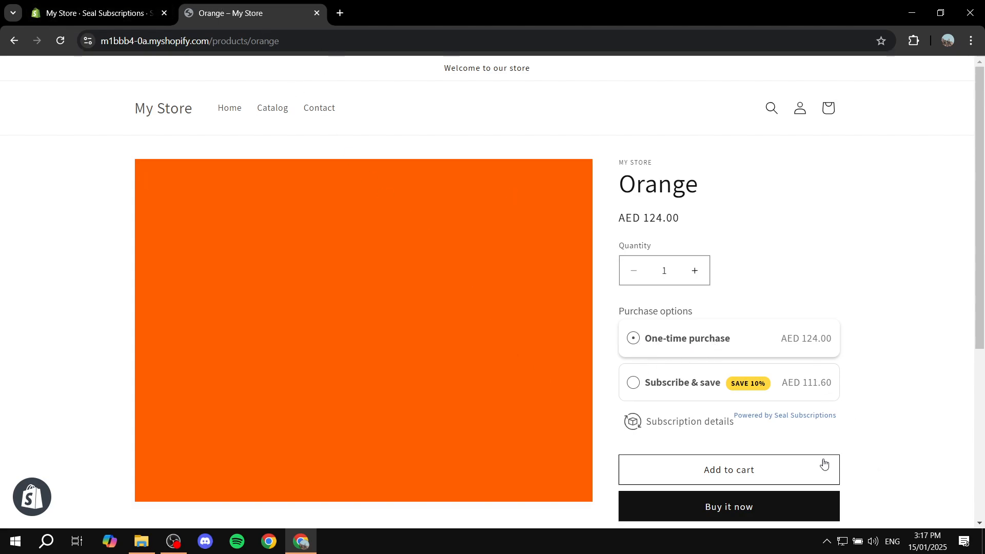
- Choose Subscribe & save for Orange, check its delivery intervals and purchase terms, and close the storefront page
click(665, 388)
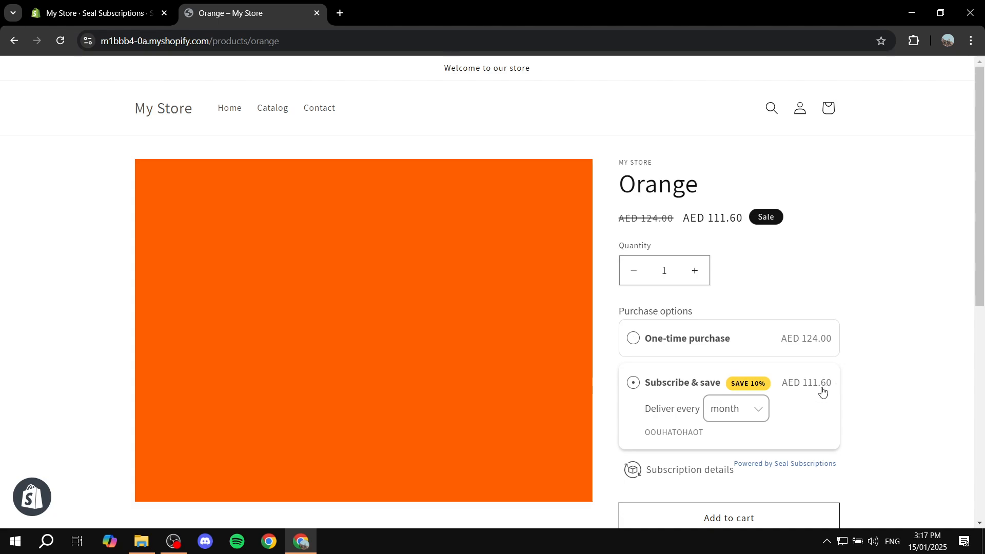
click(740, 411)
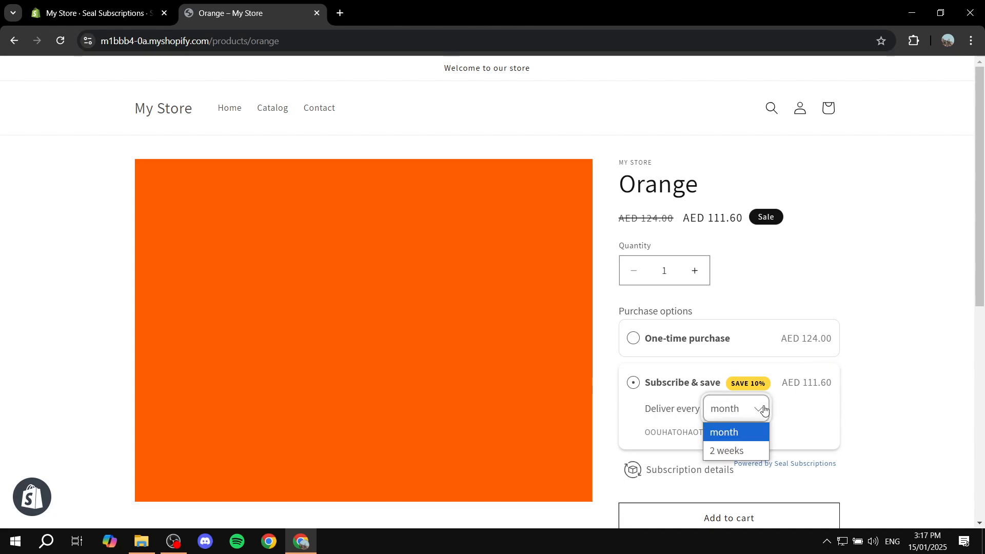
click(751, 408)
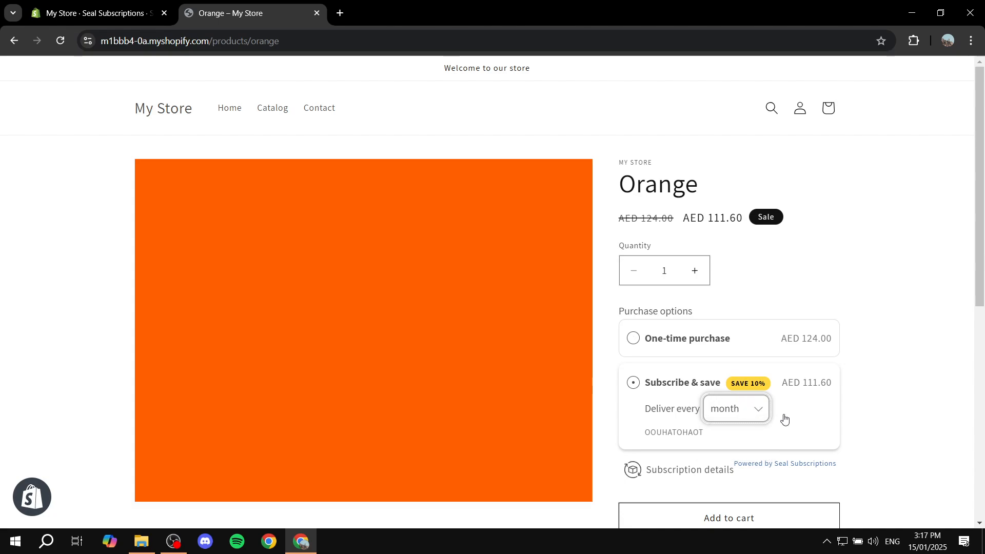
scroll(668, 454, down, 4)
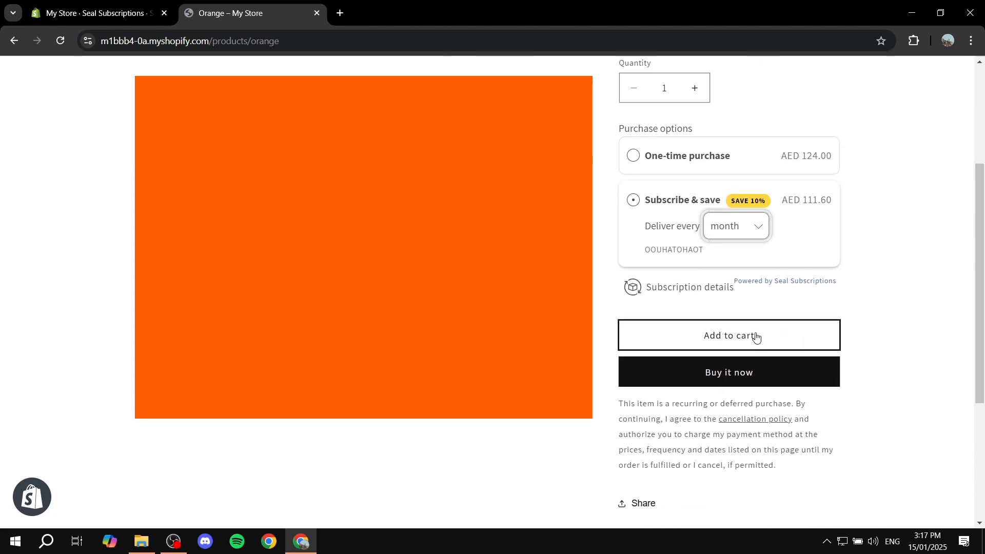
scroll(917, 290, up, 4)
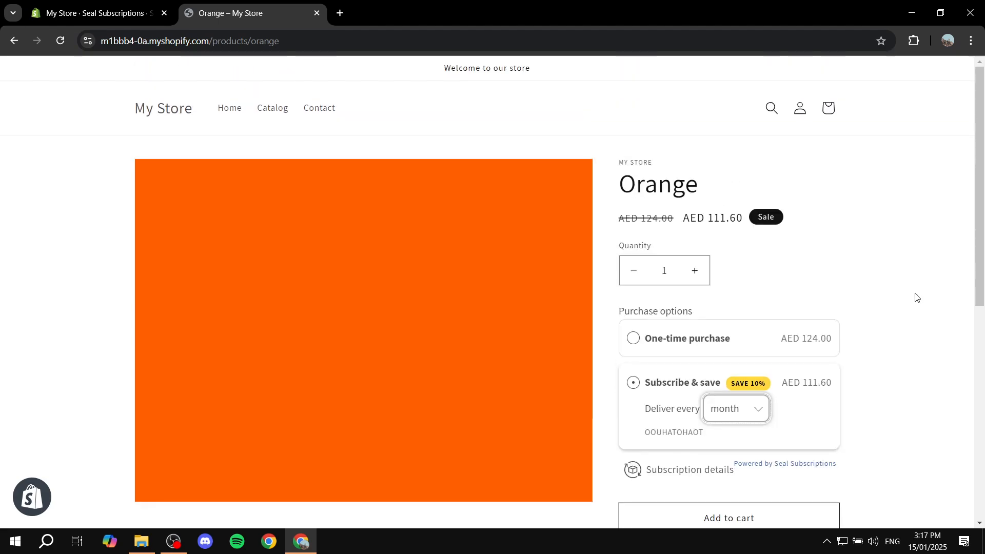
click(316, 14)
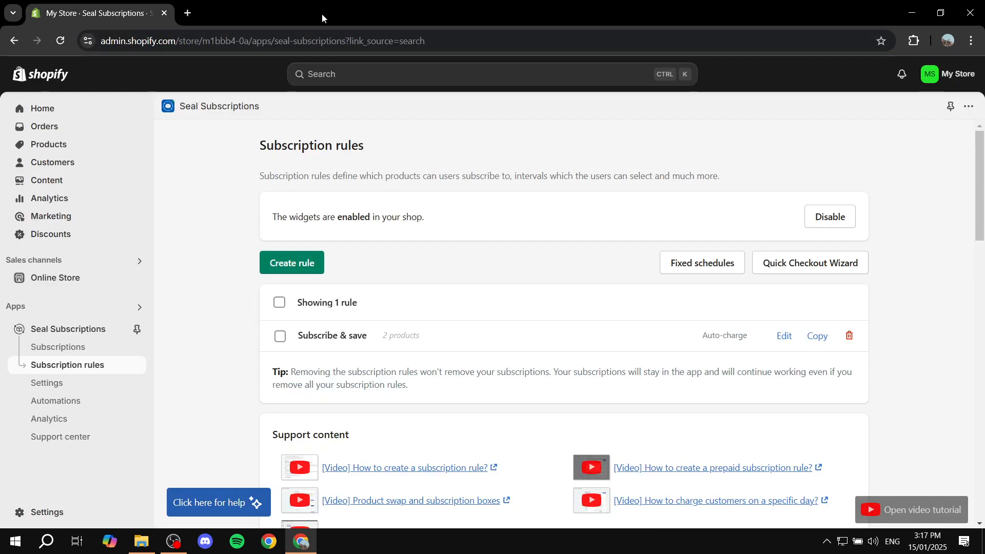